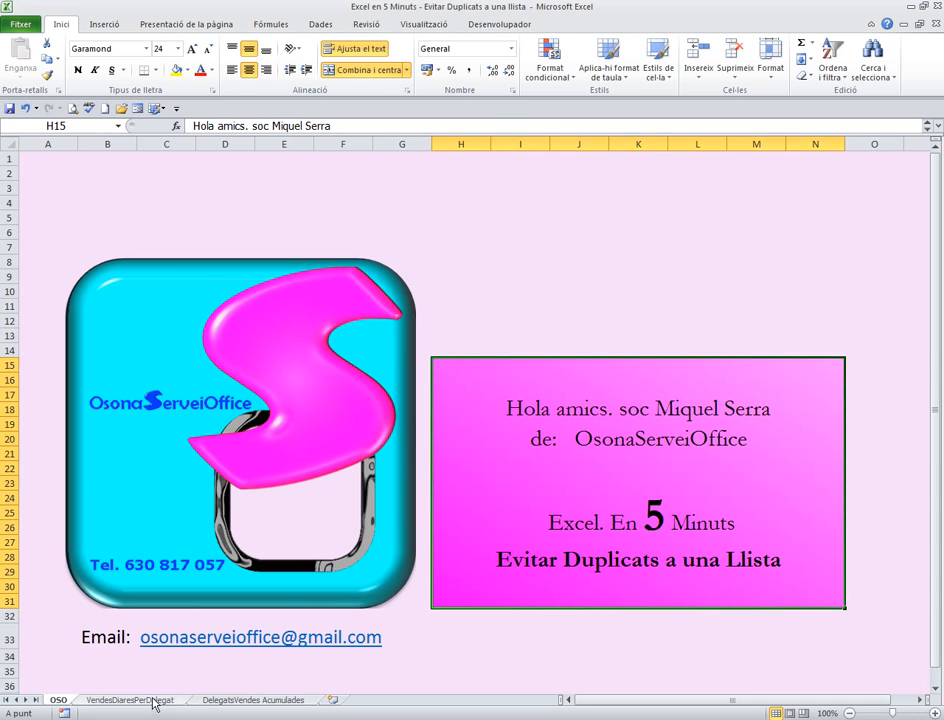
Open the VendesDiaresPerDelegat sheet and set the date in B17 to 05/01/2016
{"action": "left_click", "coordinate": [150, 701]}
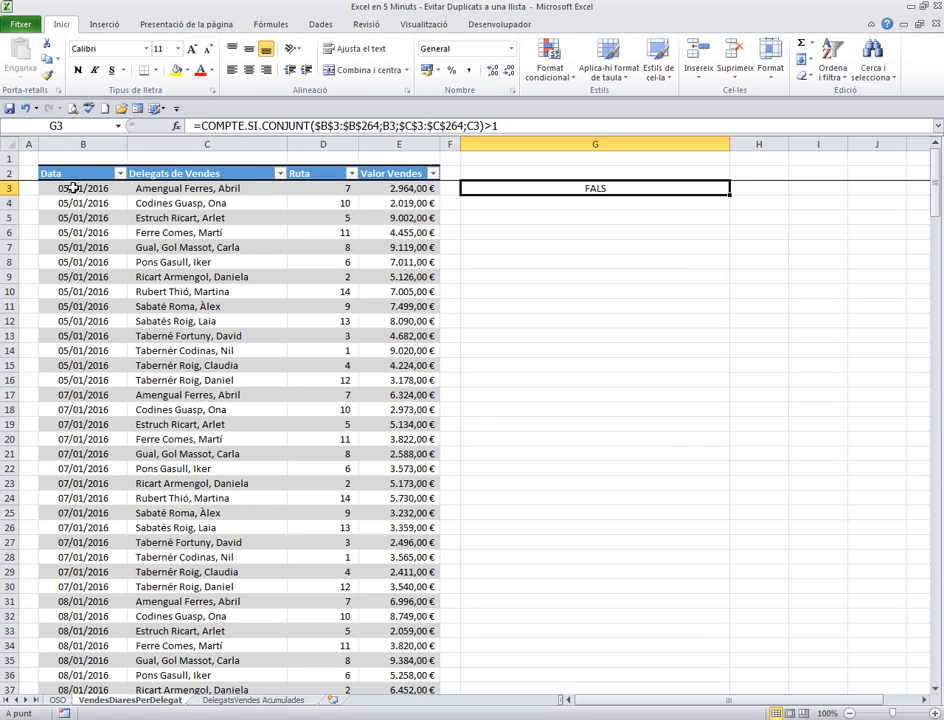
{"action": "left_click_drag", "start_coordinate": [147, 188], "coordinate": [158, 380]}
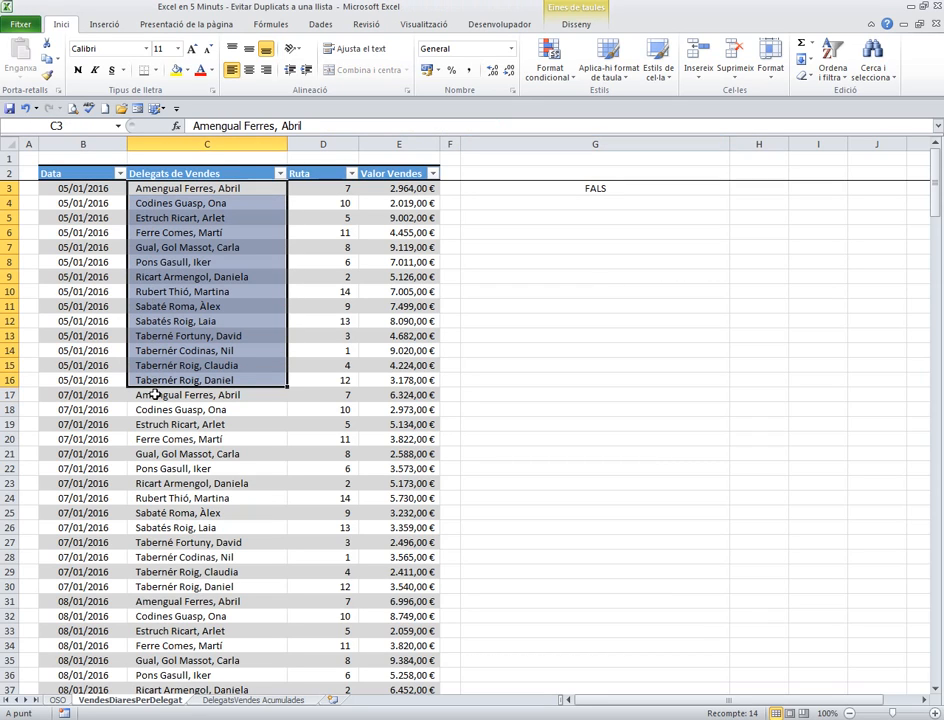
{"action": "left_click_drag", "start_coordinate": [152, 395], "coordinate": [90, 578]}
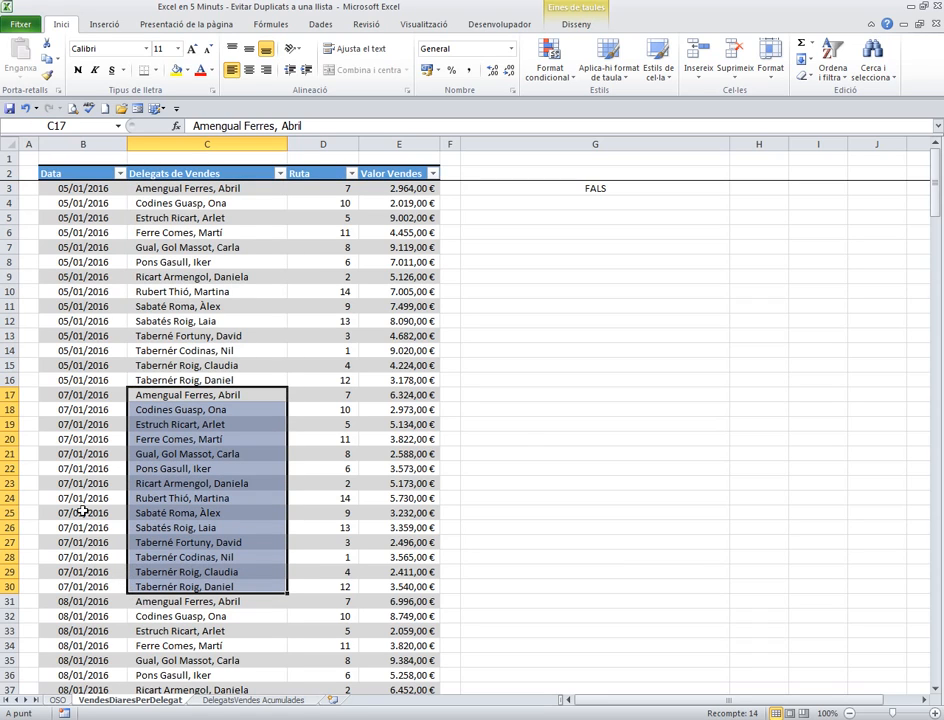
{"action": "left_click", "coordinate": [75, 396]}
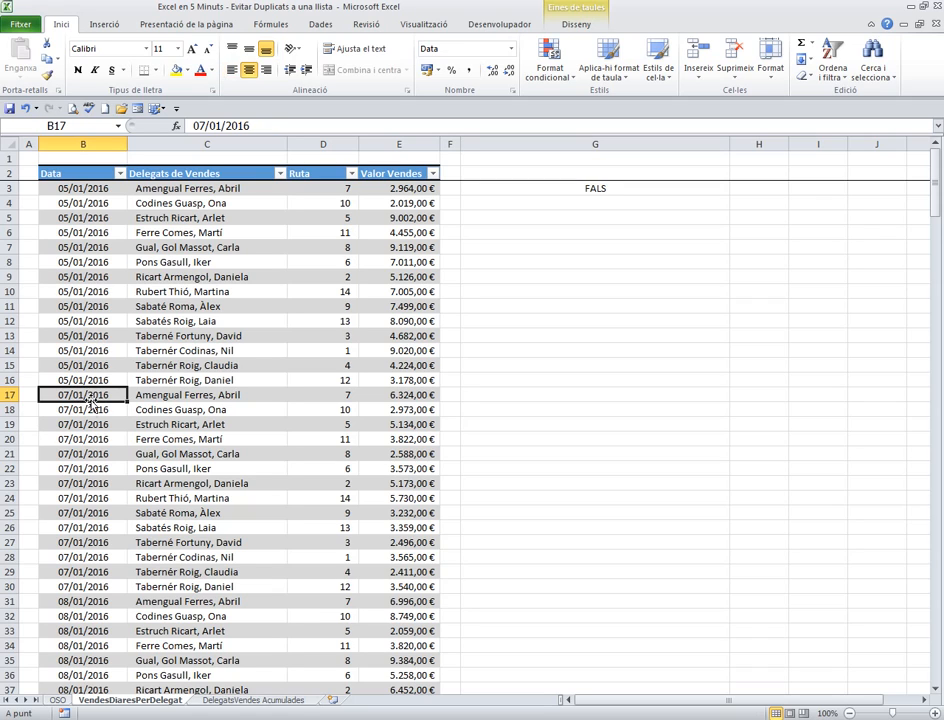
{"action": "type", "text": "5-1"}
{"action": "key", "text": "Return"}
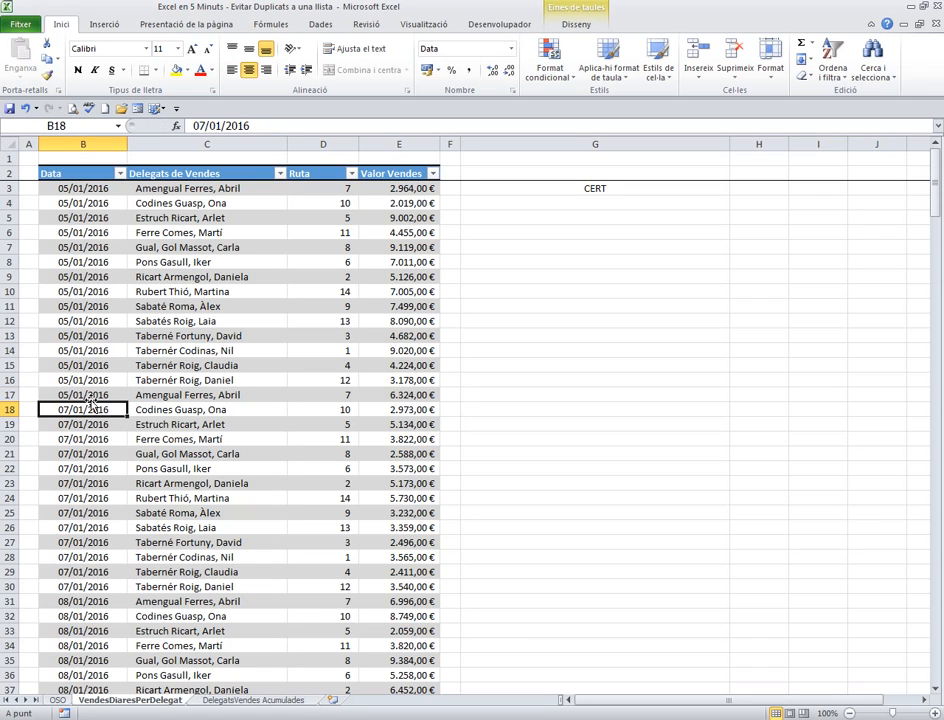
Compare date and delegate in rows 17 and 3, and examine how G3's COMPTE.SI.CONJUNT formula uses the Data and Delegats de Vendes columns
{"action": "left_click_drag", "start_coordinate": [87, 396], "coordinate": [220, 395]}
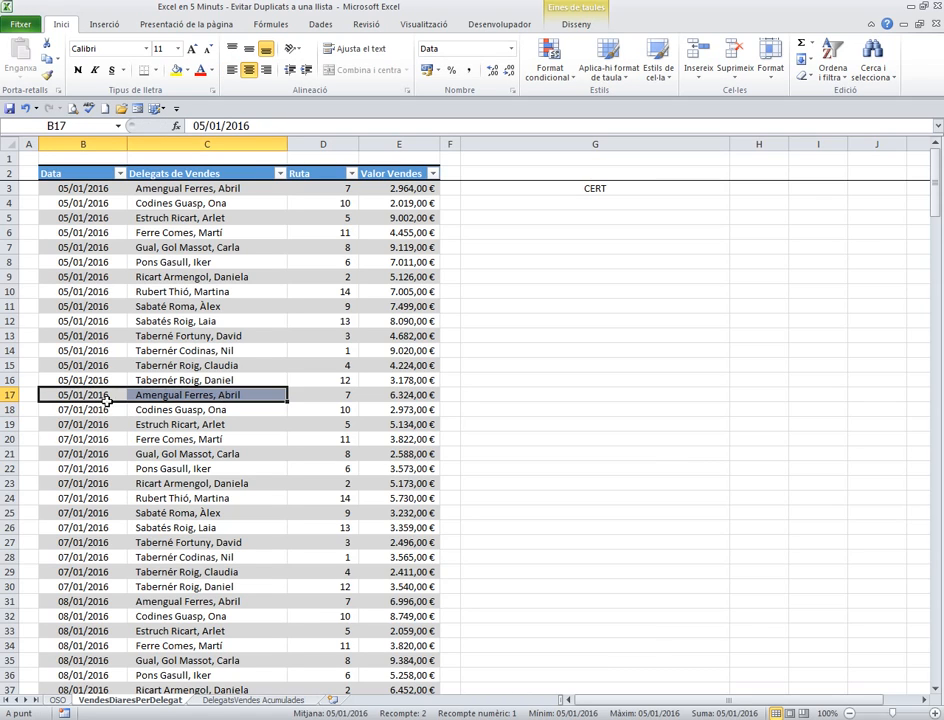
{"action": "left_click_drag", "start_coordinate": [72, 188], "coordinate": [232, 189]}
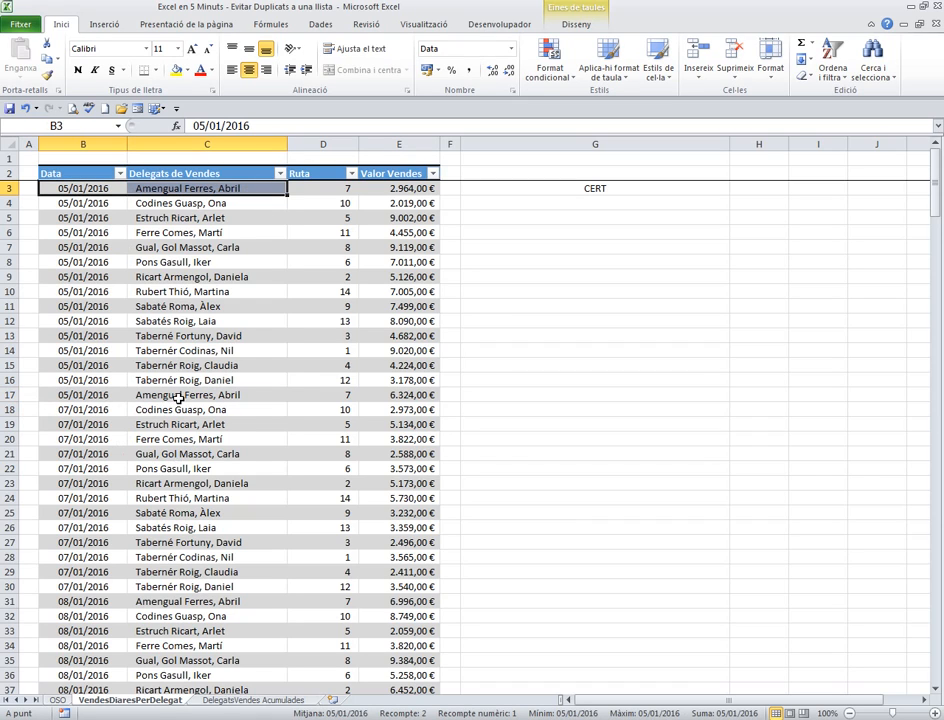
{"action": "left_click", "coordinate": [279, 309]}
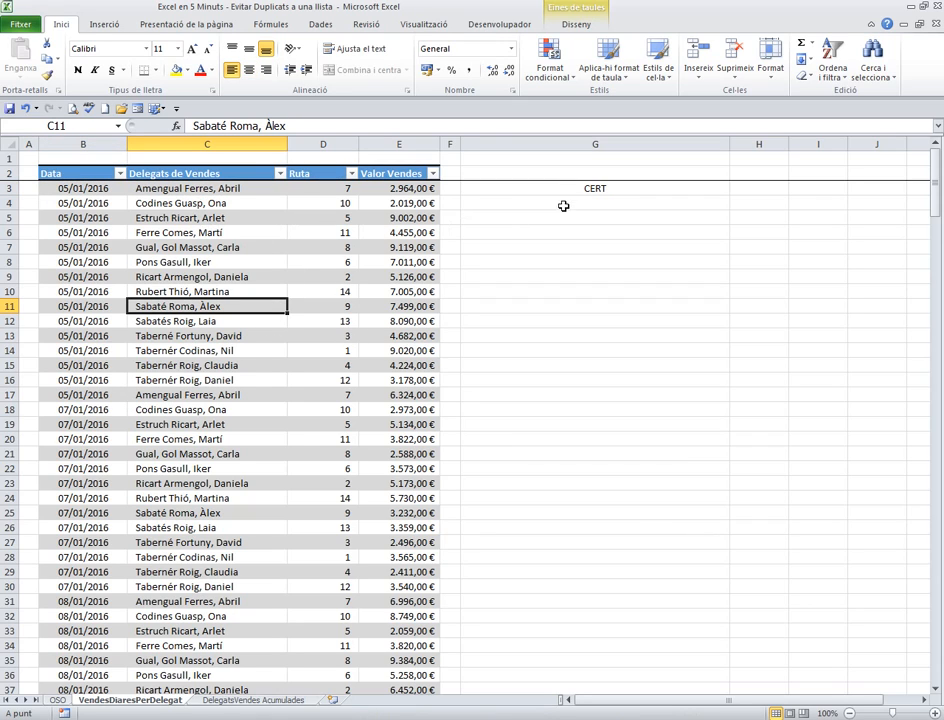
{"action": "left_click", "coordinate": [588, 189]}
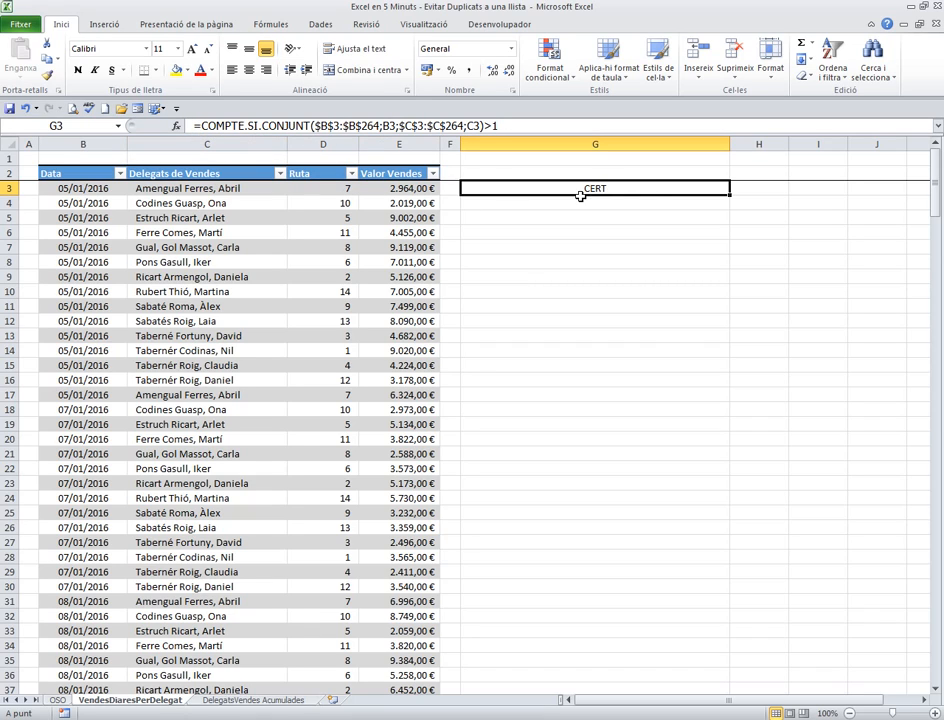
{"action": "left_click", "coordinate": [84, 190]}
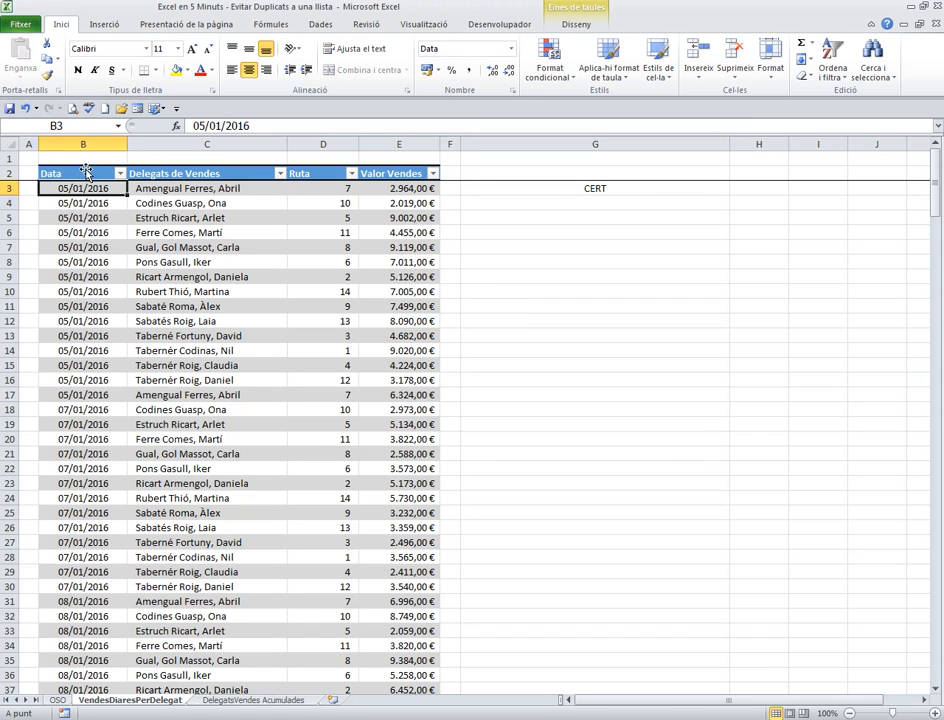
{"action": "left_click", "coordinate": [85, 167]}
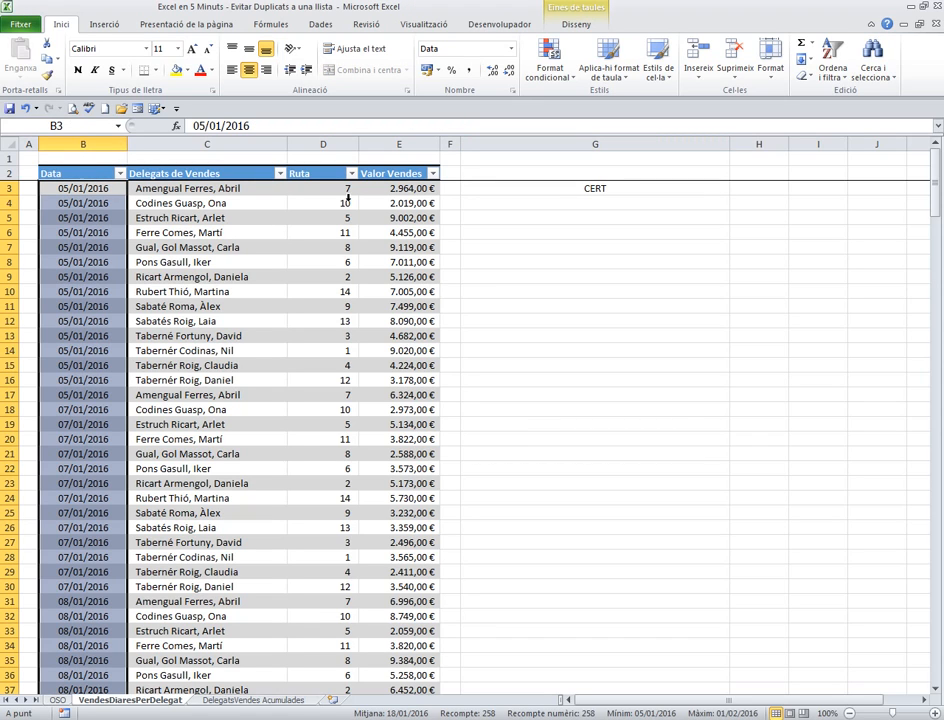
{"action": "left_click", "coordinate": [208, 188]}
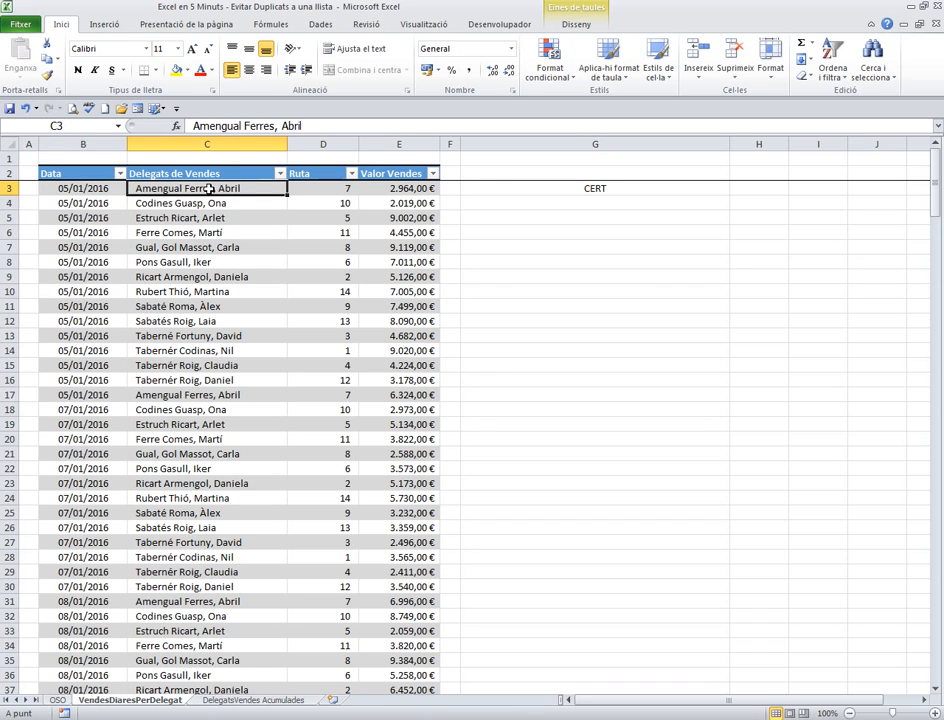
{"action": "left_click", "coordinate": [210, 168]}
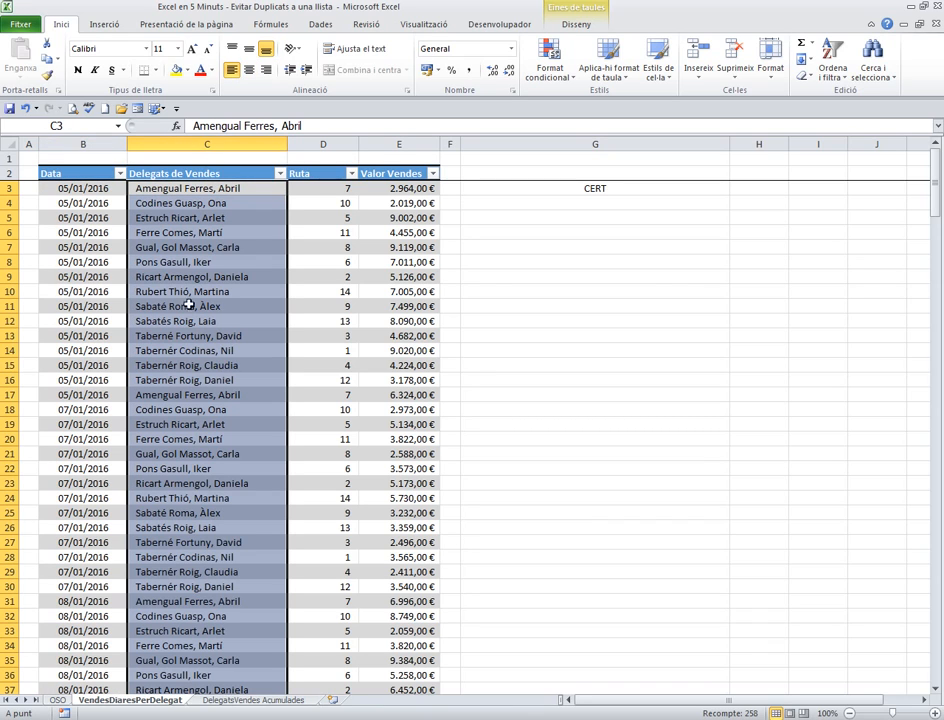
{"action": "left_click", "coordinate": [594, 187]}
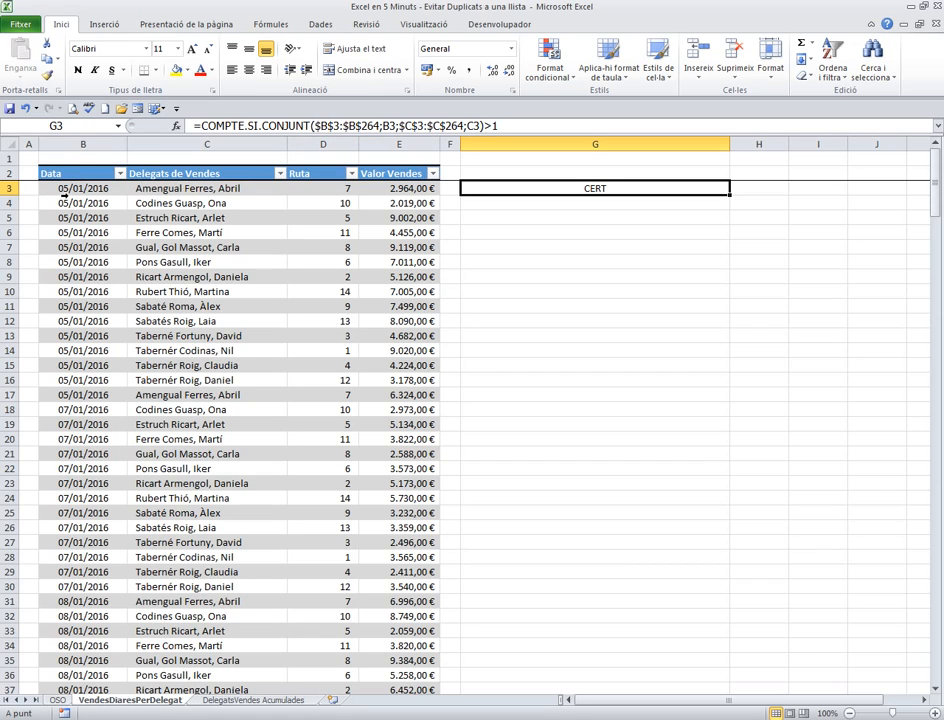
{"action": "left_click_drag", "start_coordinate": [105, 189], "coordinate": [252, 190]}
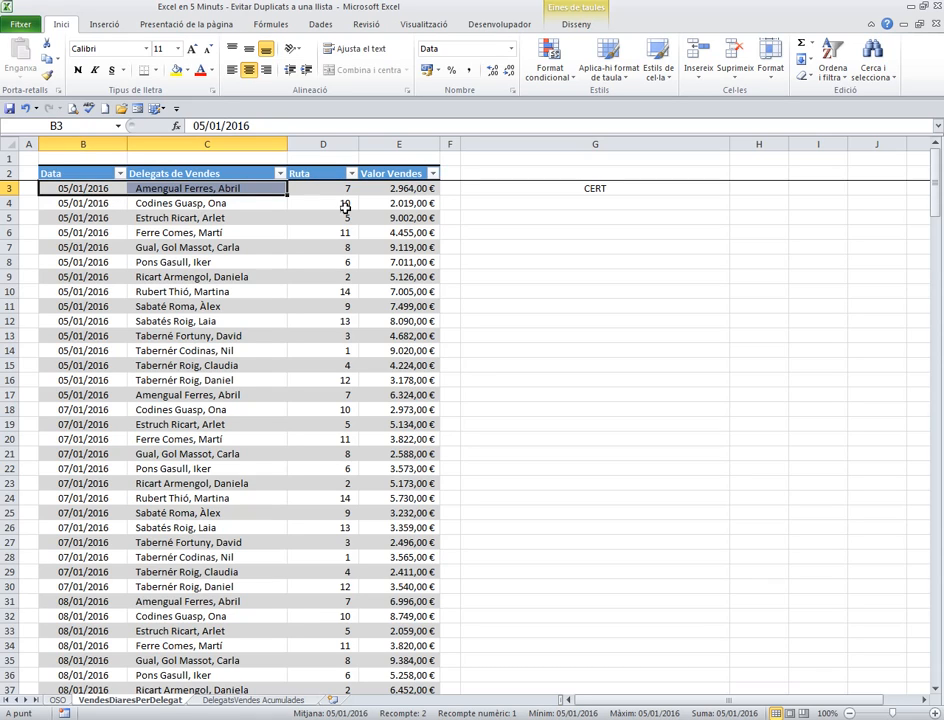
{"action": "left_click", "coordinate": [512, 218]}
{"action": "left_click", "coordinate": [565, 189]}
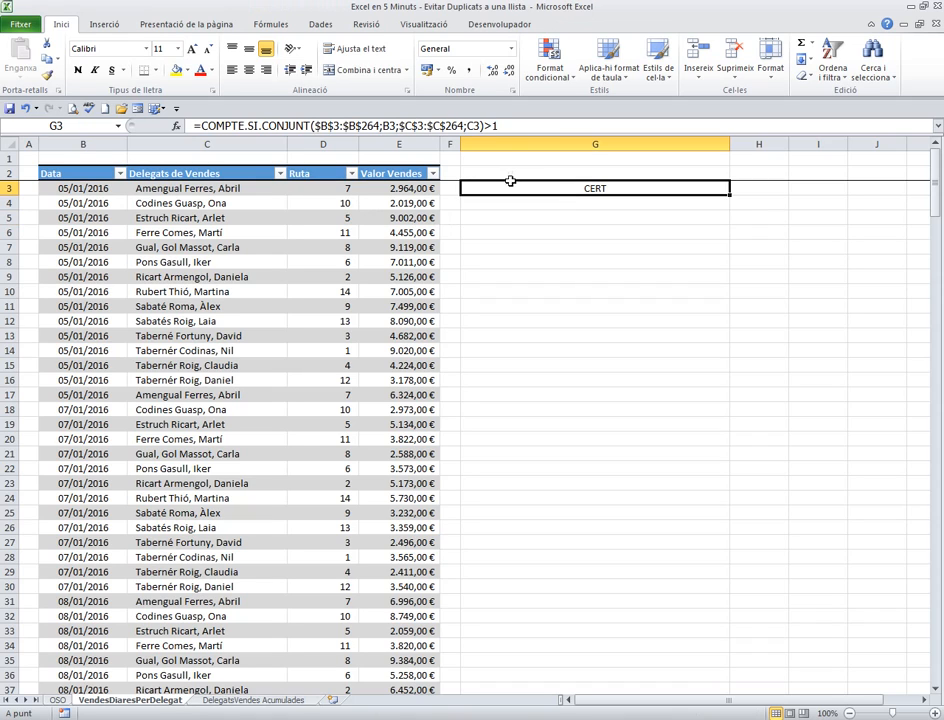
{"action": "left_click_drag", "start_coordinate": [486, 126], "coordinate": [509, 126]}
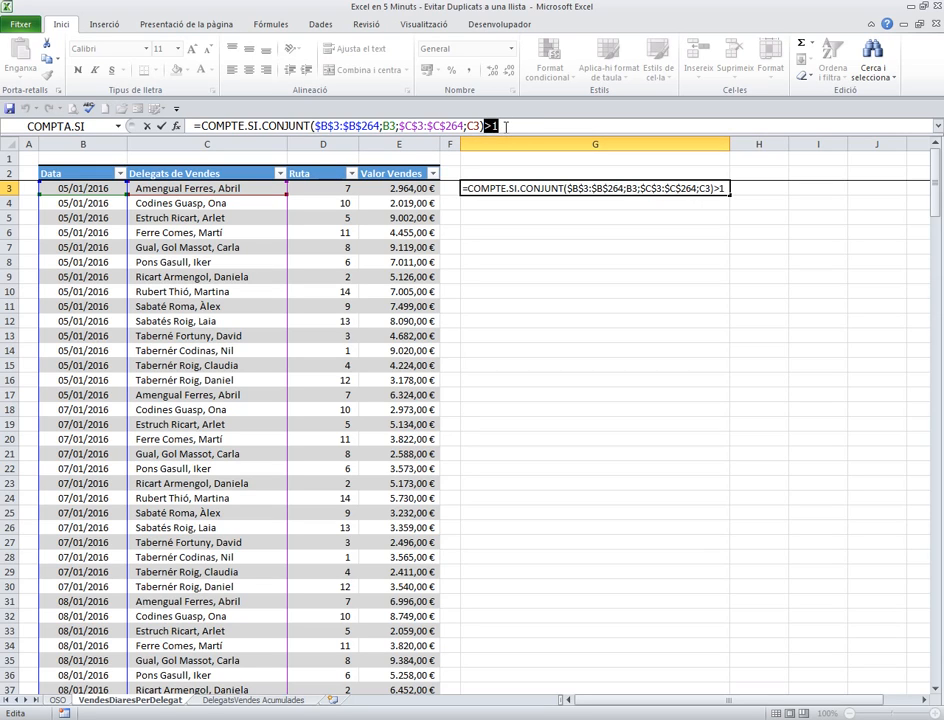
{"action": "left_click", "coordinate": [407, 292]}
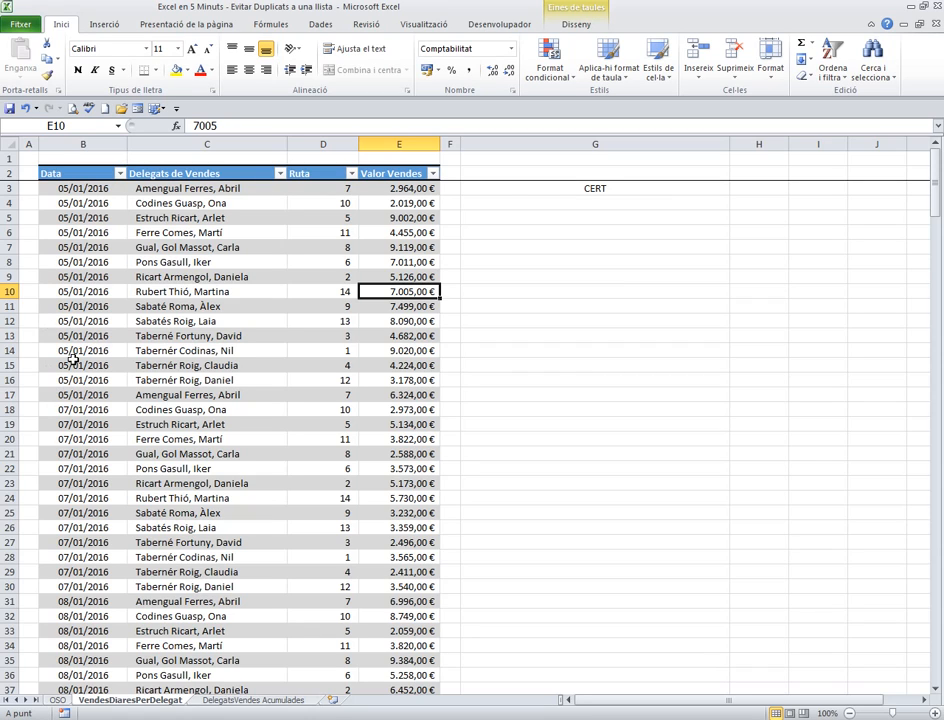
Change the date in B17 to 07/01/2016 to test the duplicate check
{"action": "left_click", "coordinate": [160, 186]}
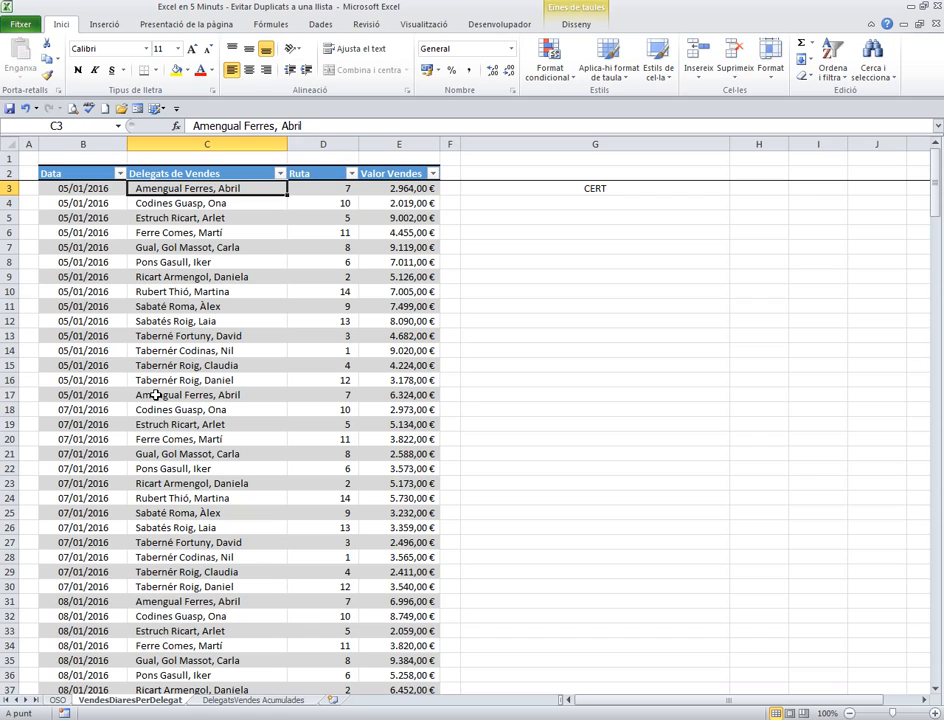
{"action": "left_click_drag", "start_coordinate": [116, 394], "coordinate": [249, 394]}
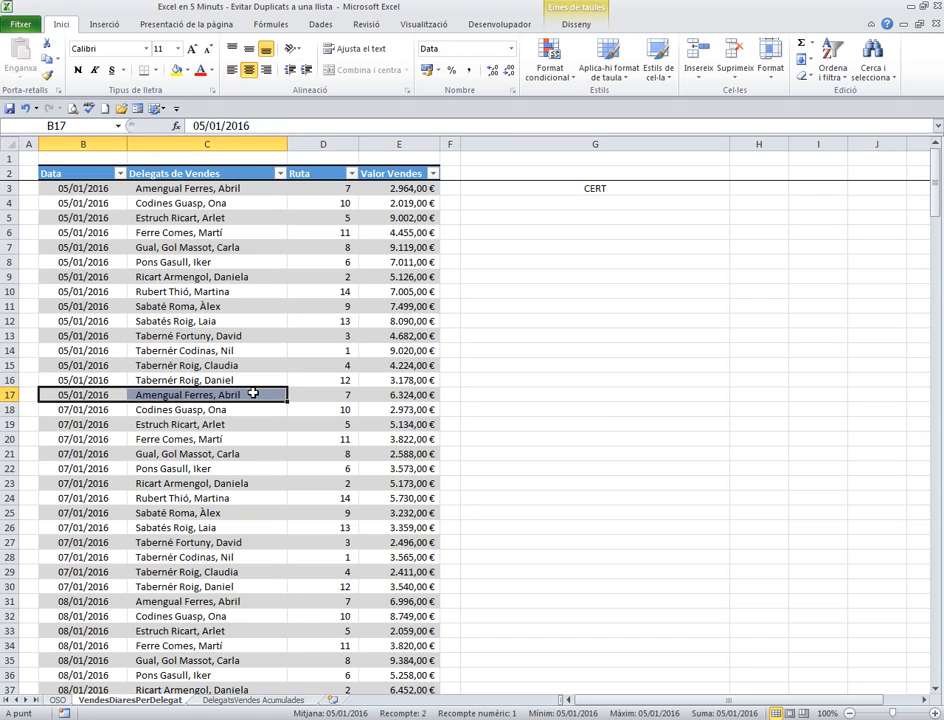
{"action": "left_click", "coordinate": [64, 397]}
{"action": "type", "text": "7/1"}
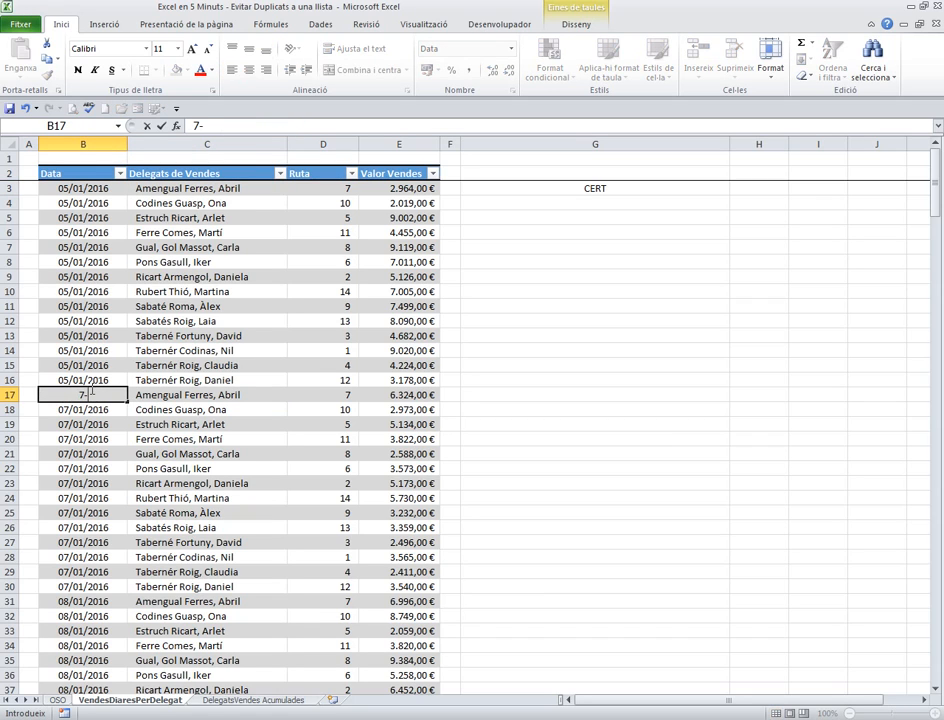
{"action": "key", "text": "Return"}
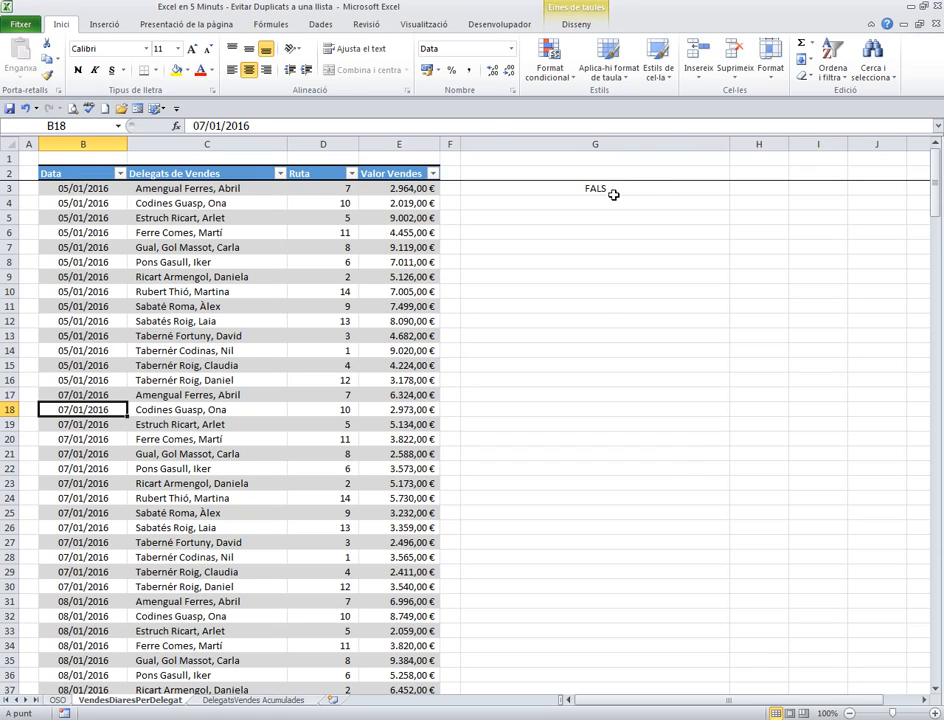
Enter 05/01/2016 as the date in B17 so that row 17 duplicates row 3
{"action": "left_click", "coordinate": [613, 188]}
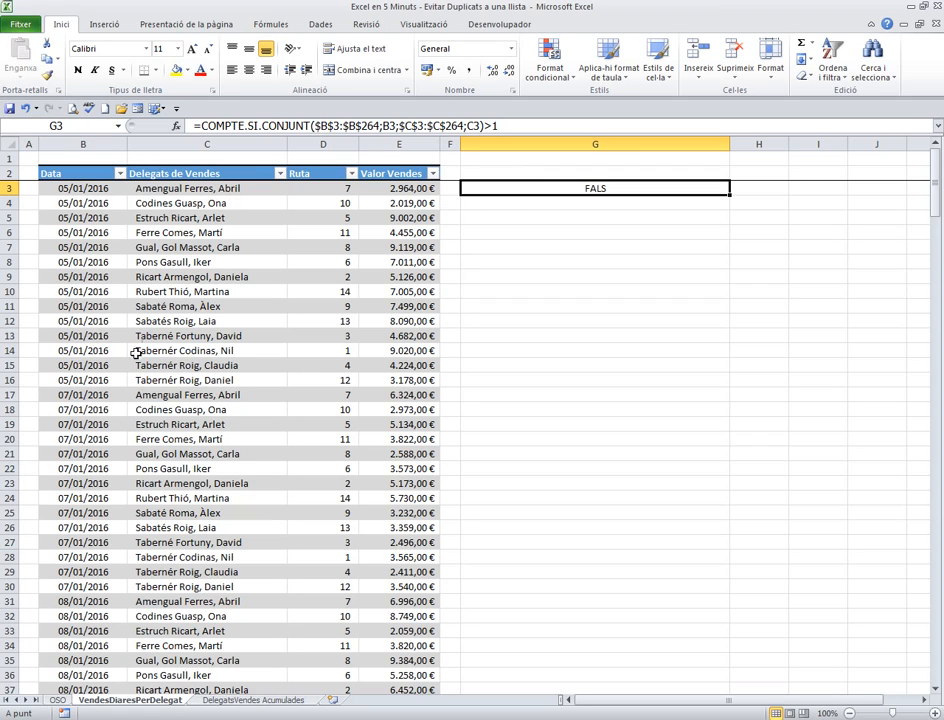
{"action": "left_click", "coordinate": [76, 397]}
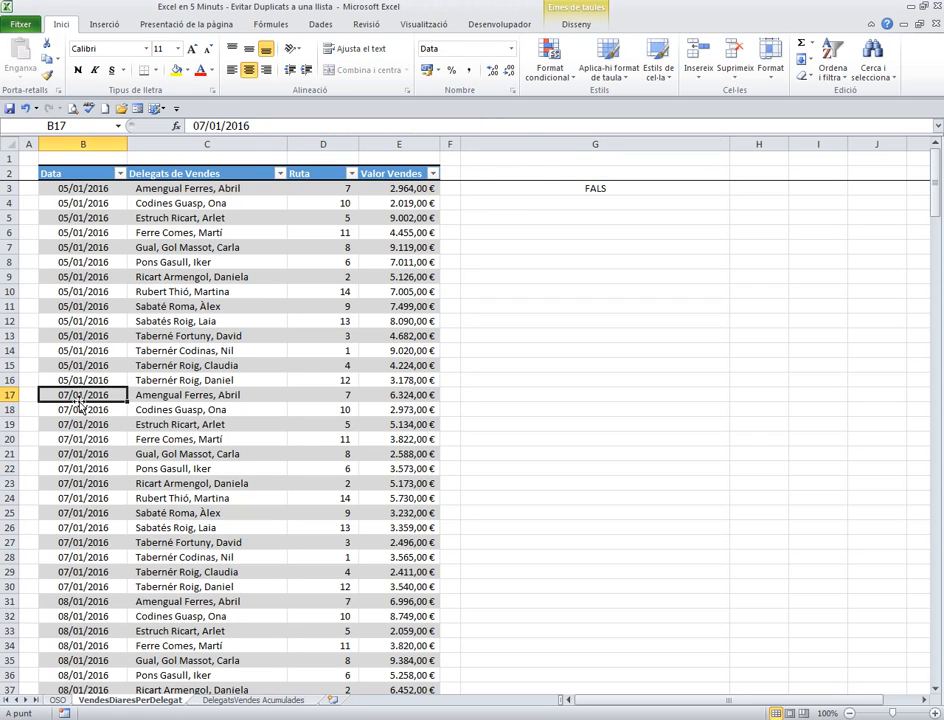
{"action": "type", "text": "5-1"}
{"action": "key", "text": "Return"}
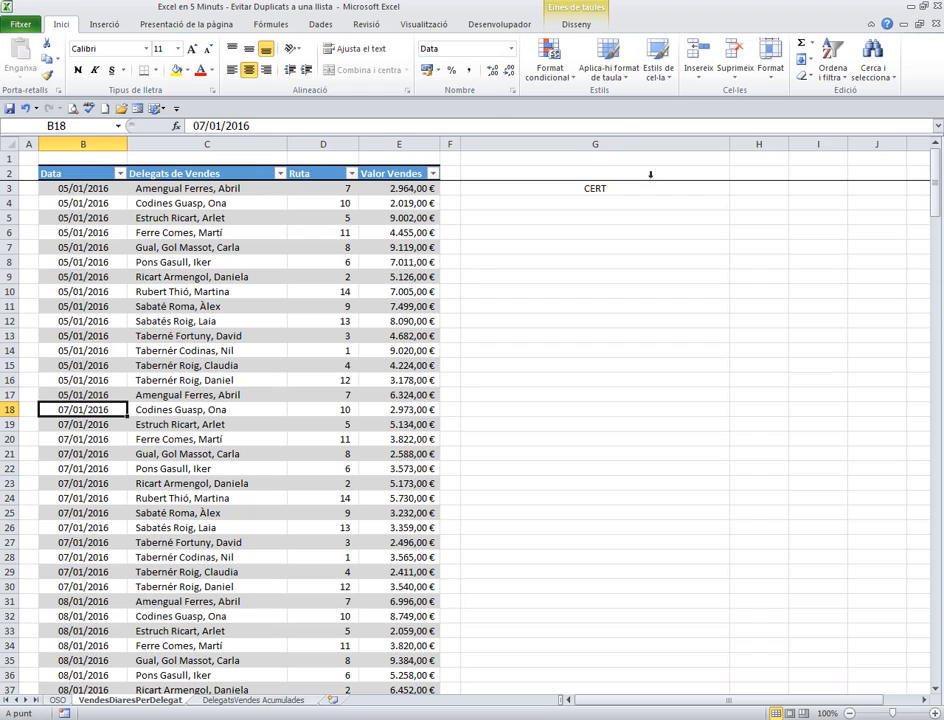
Fill the duplicate-check formula from G3 down to G34 and inspect the result for row 17
{"action": "left_click", "coordinate": [660, 188]}
{"action": "left_click_drag", "start_coordinate": [731, 193], "coordinate": [720, 642]}
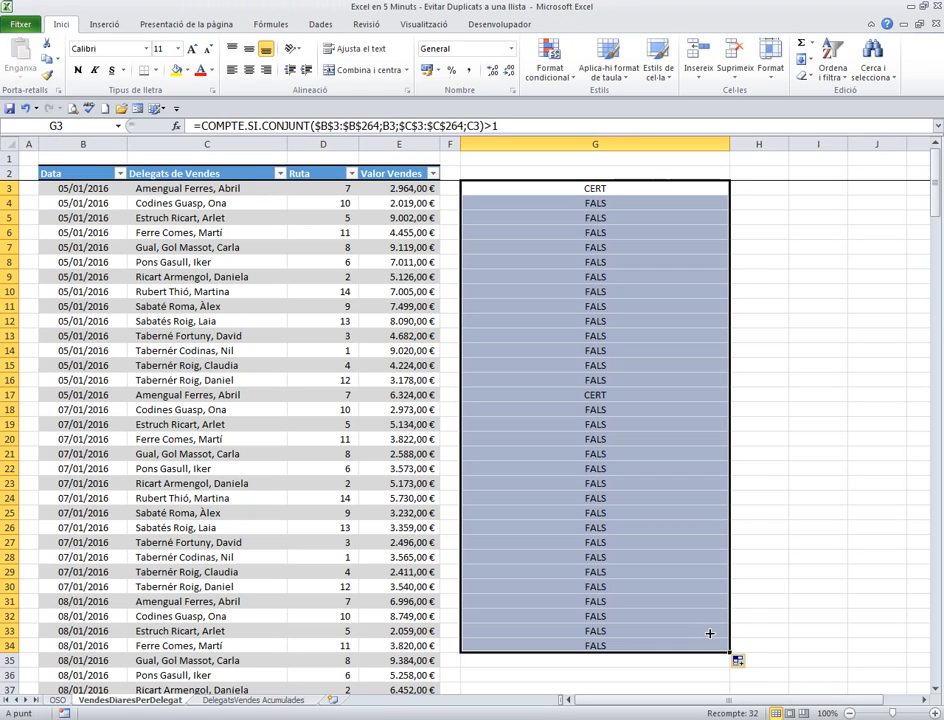
{"action": "left_click", "coordinate": [594, 395]}
{"action": "left_click_drag", "start_coordinate": [572, 395], "coordinate": [451, 395]}
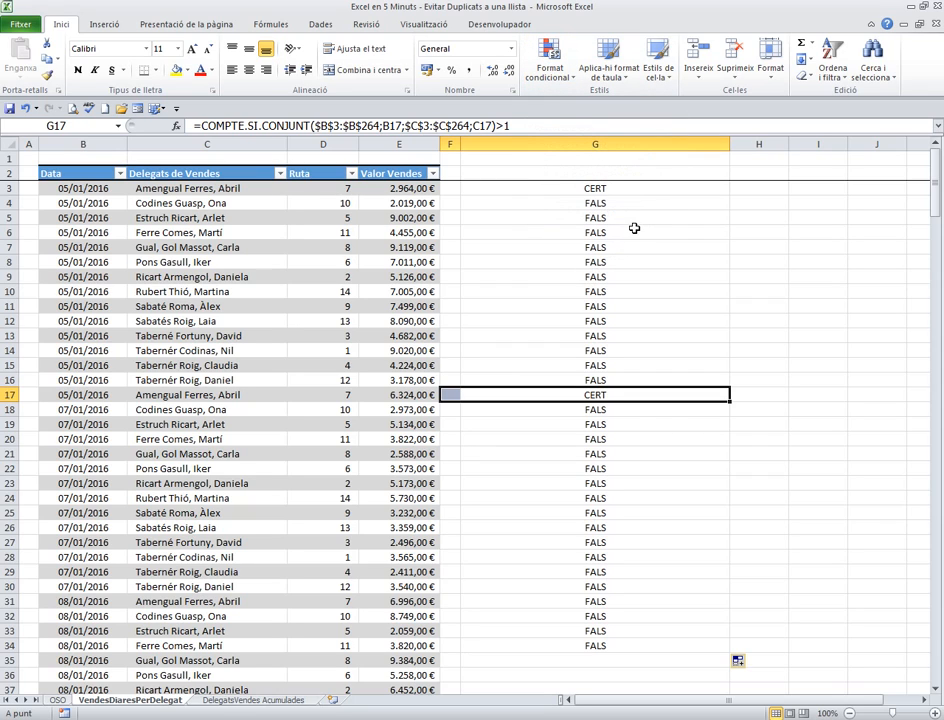
Clear the copied formulas below G3, from G4 through G35
{"action": "left_click_drag", "start_coordinate": [596, 203], "coordinate": [597, 646]}
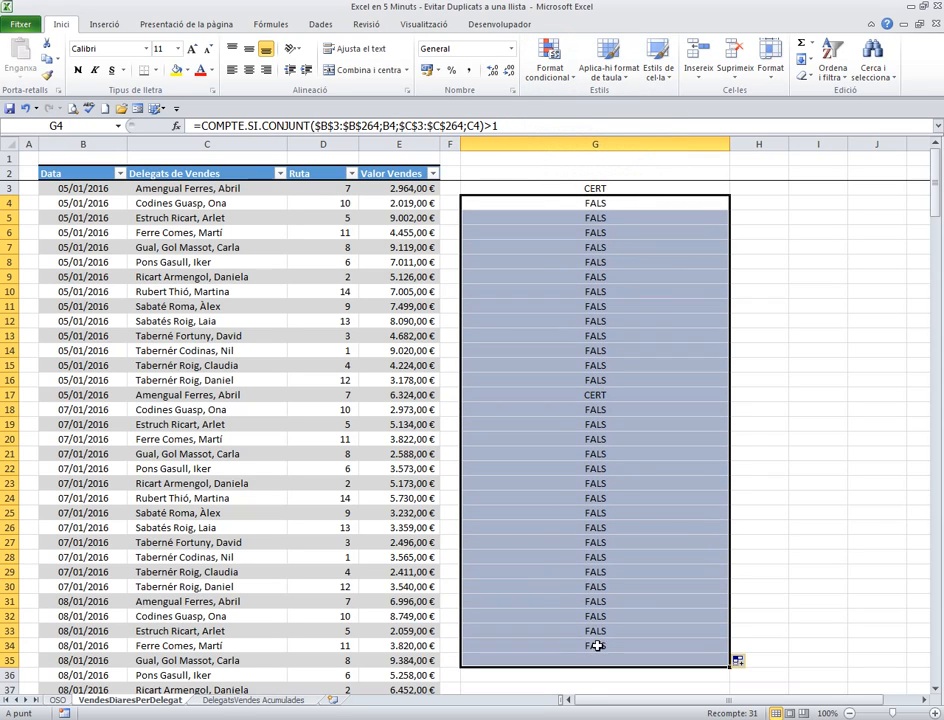
{"action": "key", "text": "Delete"}
{"action": "left_click", "coordinate": [655, 439]}
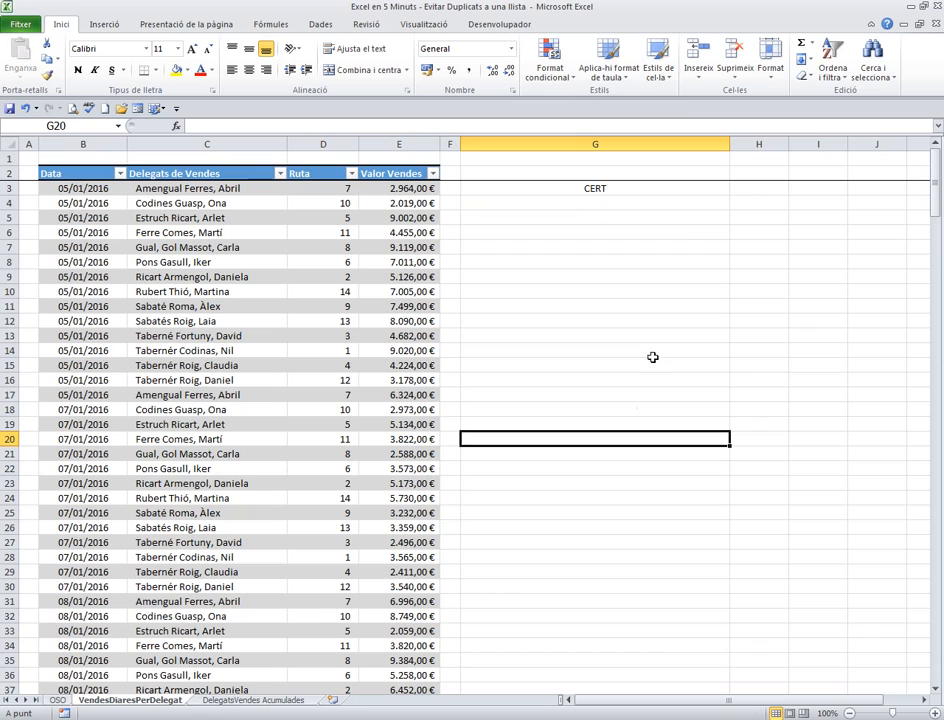
Copy the full text of the COMPTE.SI.CONJUNT formula in G3 and leave the cell unedited
{"action": "left_click", "coordinate": [582, 187]}
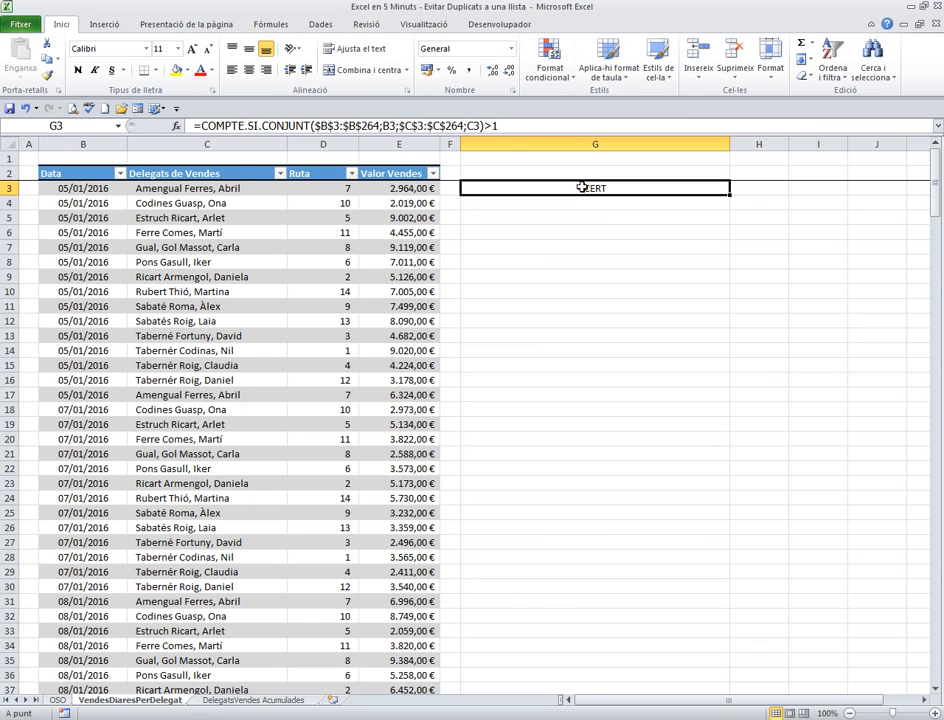
{"action": "left_click", "coordinate": [504, 126]}
{"action": "left_click_drag", "start_coordinate": [504, 126], "coordinate": [193, 126]}
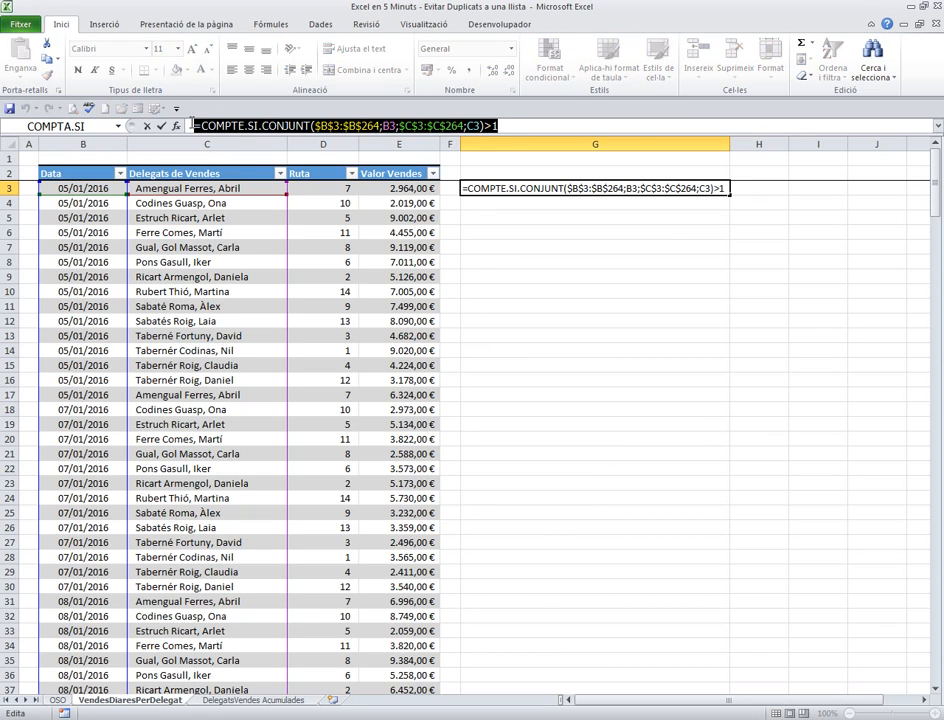
{"action": "right_click", "coordinate": [196, 121]}
{"action": "left_click", "coordinate": [228, 201]}
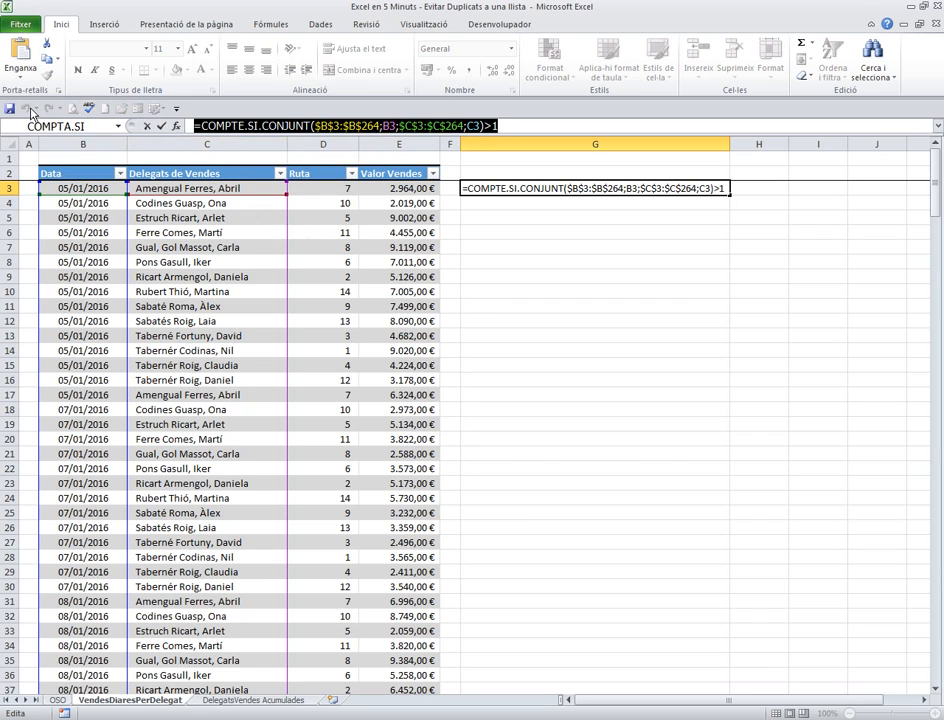
{"action": "key", "text": "Escape"}
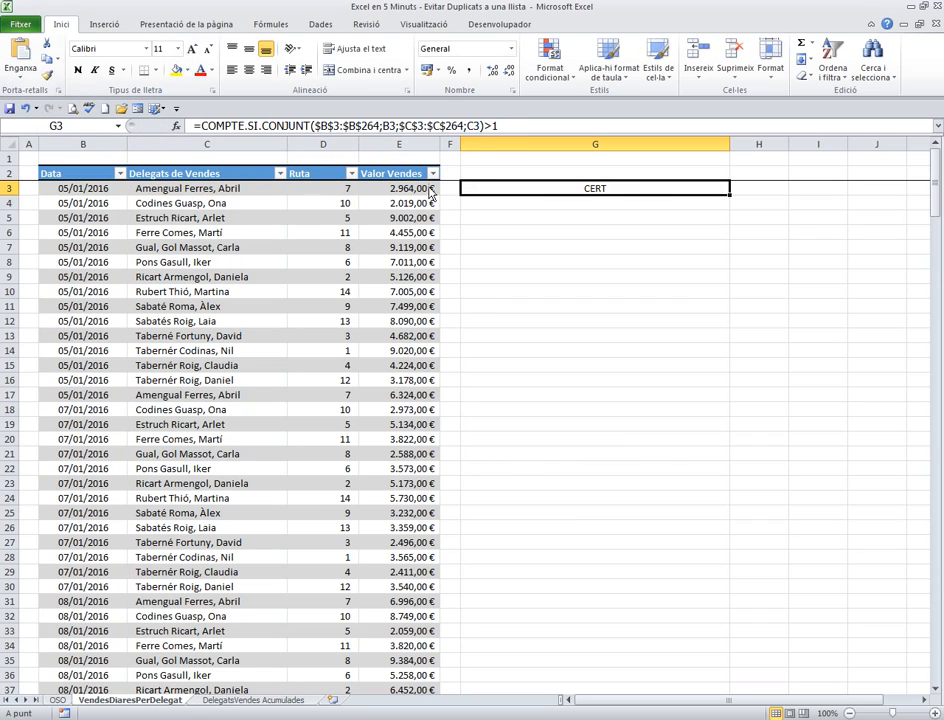
Start a formula-based conditional formatting rule for the Delegats de Vendes data cells using =COMPTE.SI.CONJUNT($B$3:$B$264;B3;$C$3:$C$264;C3)>1
{"action": "left_click", "coordinate": [230, 163]}
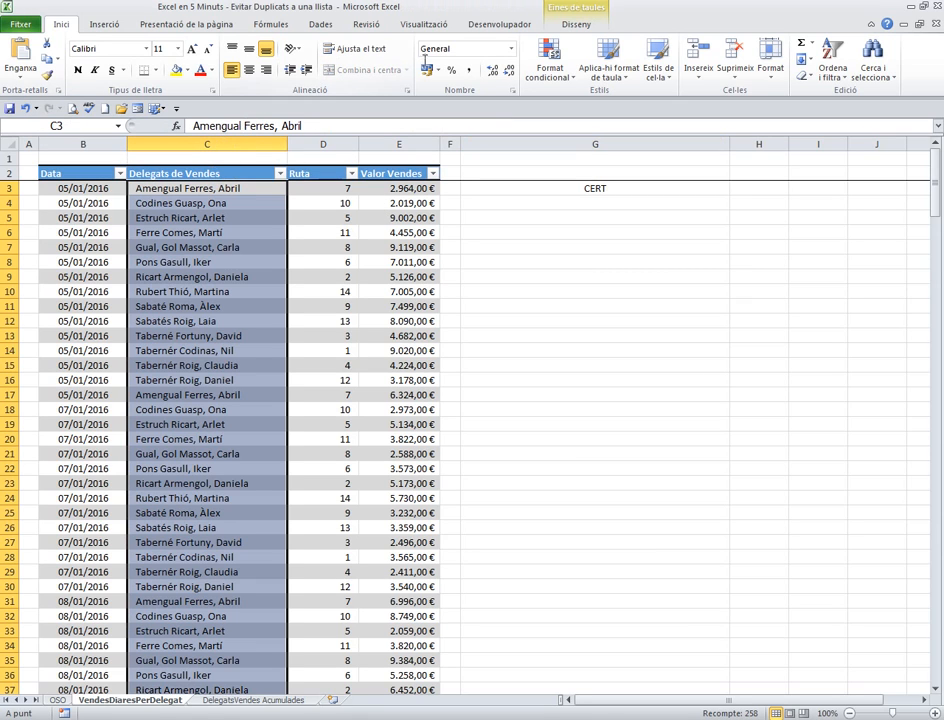
{"action": "left_click", "coordinate": [551, 64]}
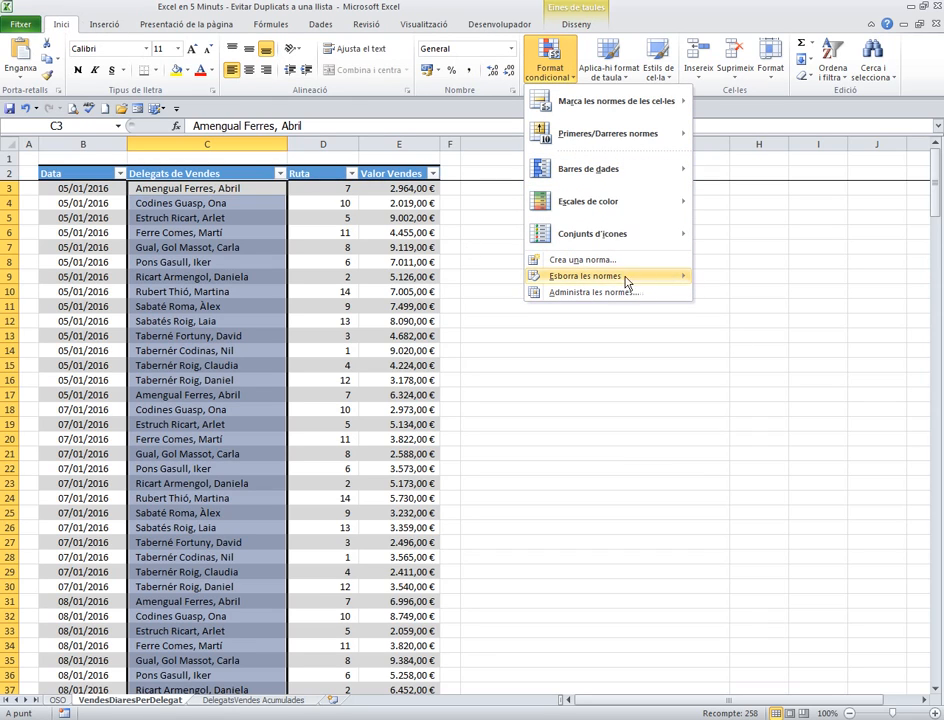
{"action": "left_click", "coordinate": [585, 260]}
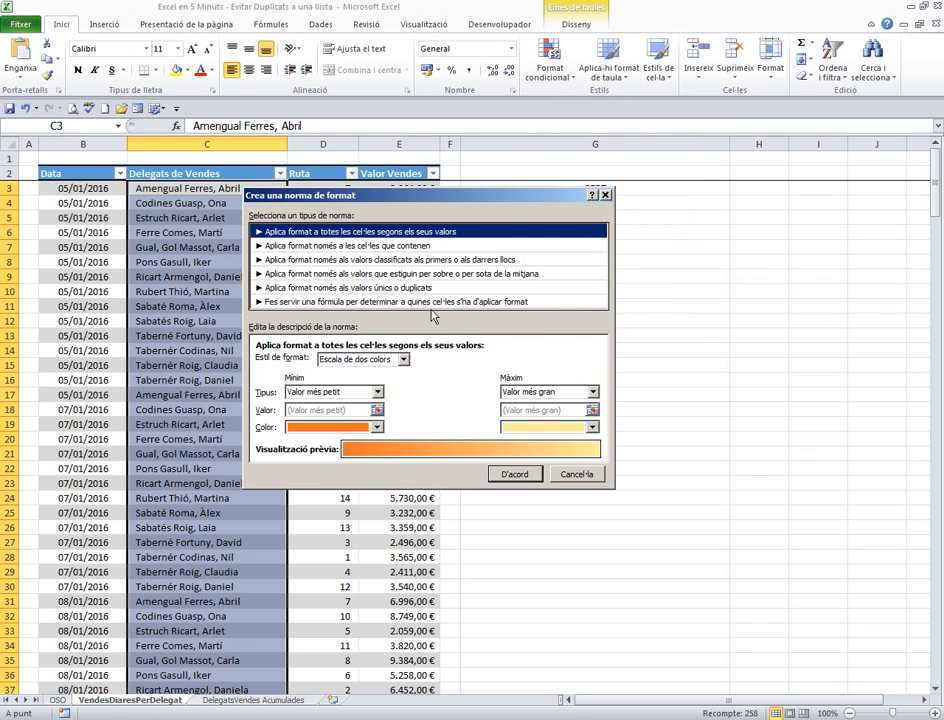
{"action": "left_click", "coordinate": [300, 301]}
{"action": "left_click", "coordinate": [296, 363]}
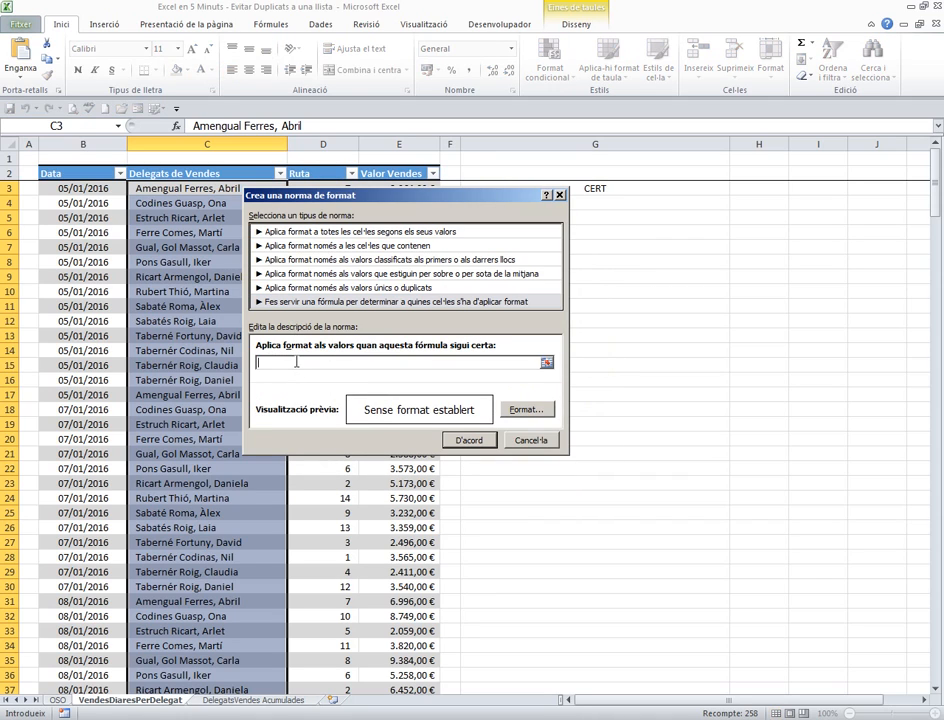
{"action": "key", "text": "ctrl+v"}
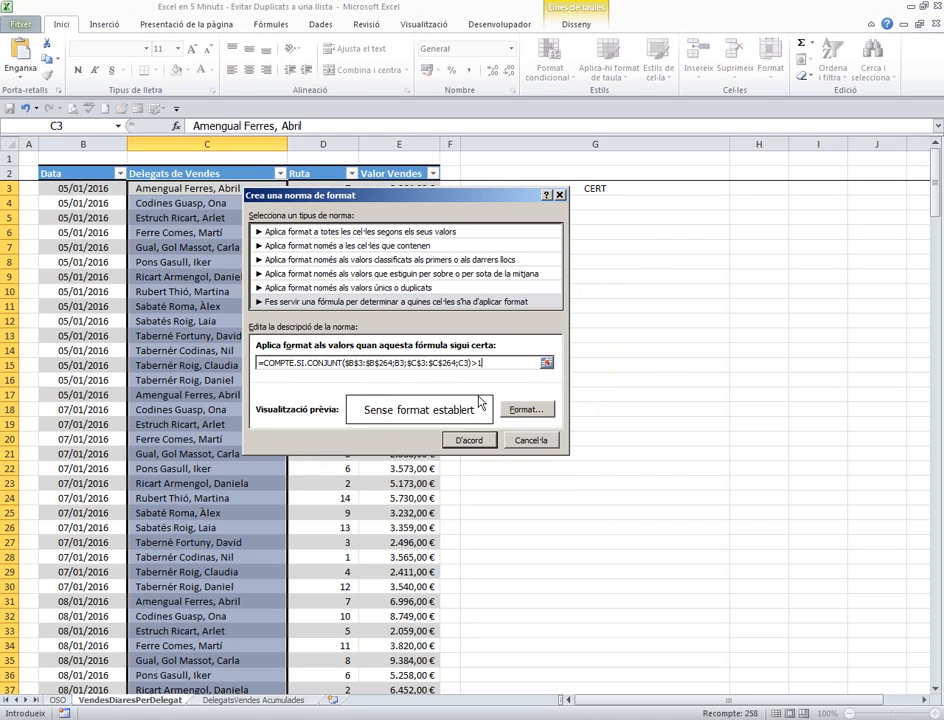
Set the rule's cell fill to the standard orange colour
{"action": "left_click", "coordinate": [526, 409]}
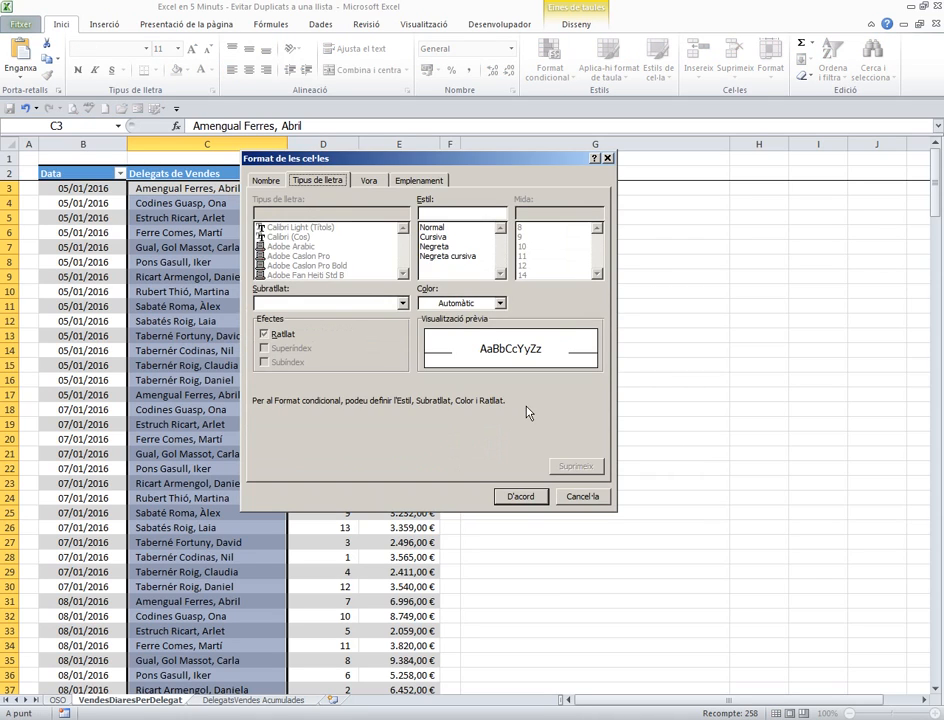
{"action": "left_click", "coordinate": [426, 184]}
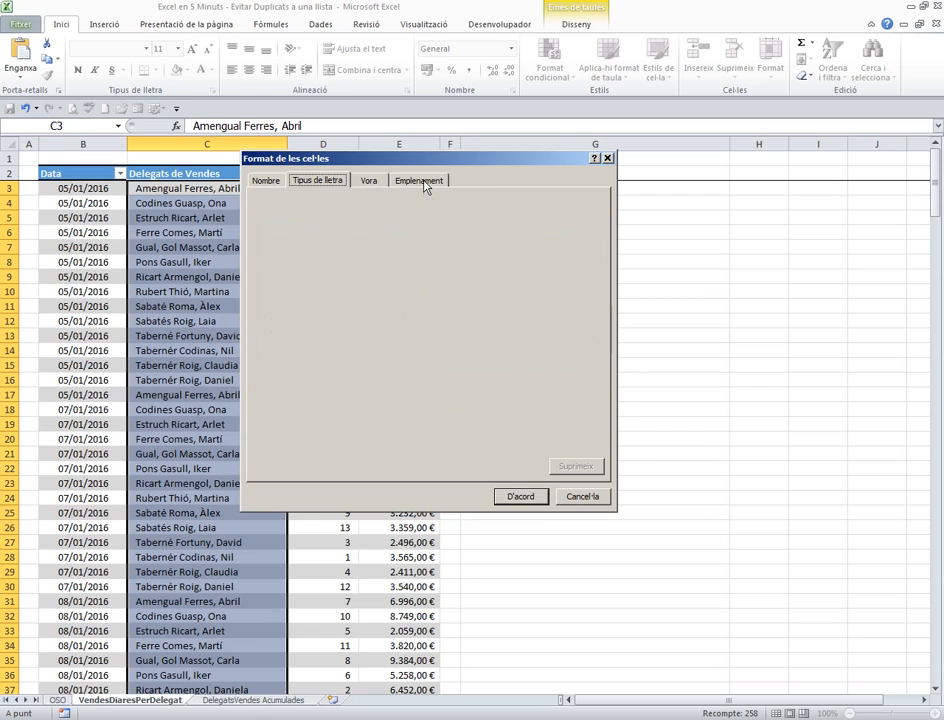
{"action": "left_click", "coordinate": [294, 326]}
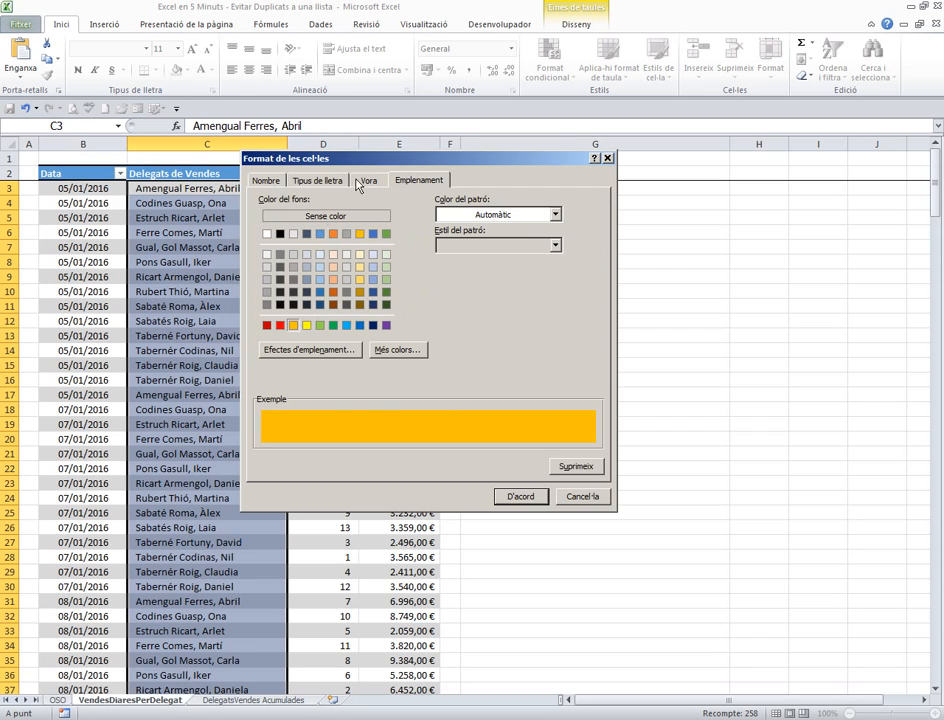
Give the rule a Negreta cursiva font style in standard dark red and apply it to the delegate column
{"action": "left_click", "coordinate": [266, 183]}
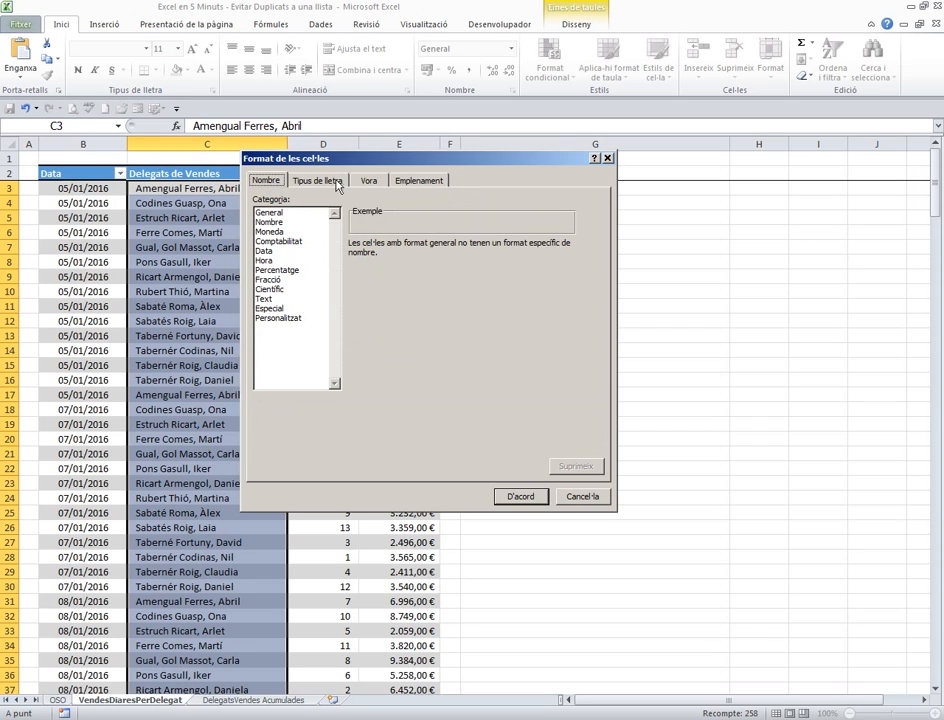
{"action": "left_click", "coordinate": [320, 181]}
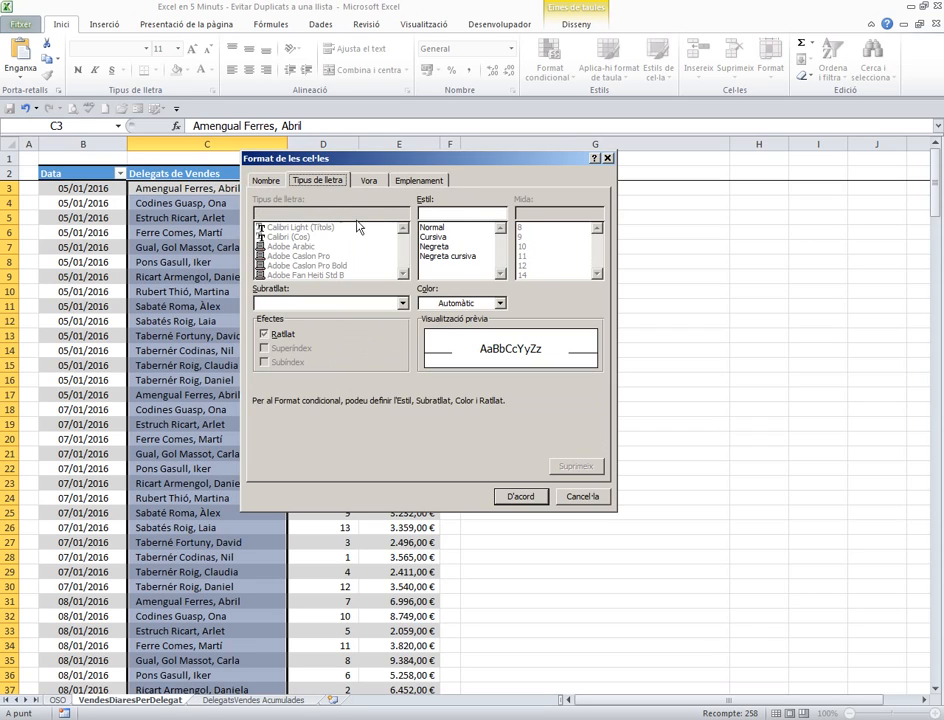
{"action": "left_click", "coordinate": [455, 256]}
{"action": "left_click", "coordinate": [500, 303]}
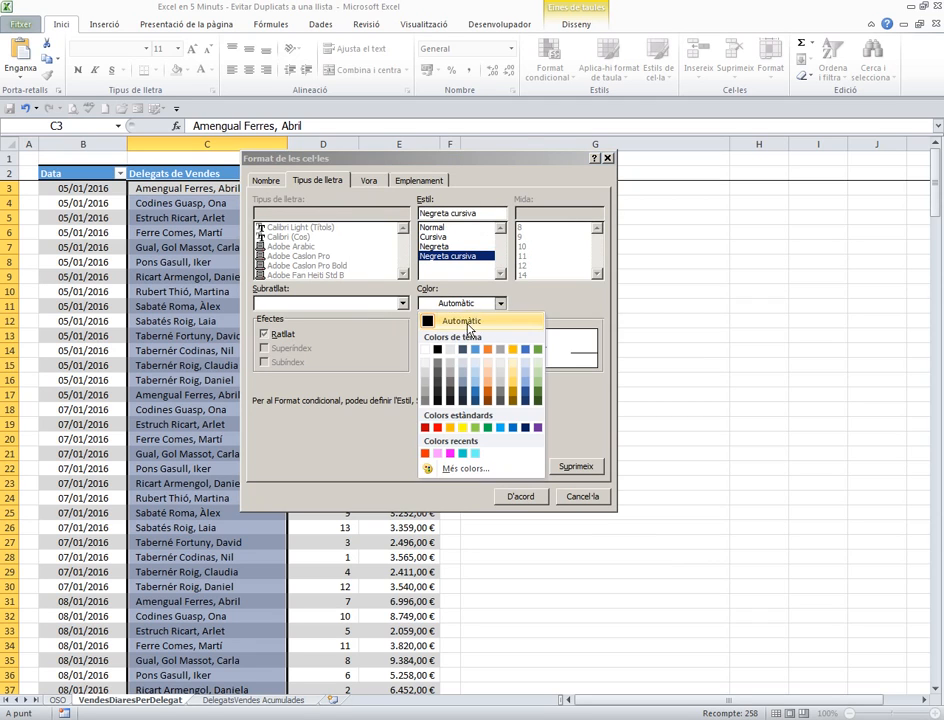
{"action": "left_click", "coordinate": [427, 429]}
{"action": "left_click", "coordinate": [518, 496]}
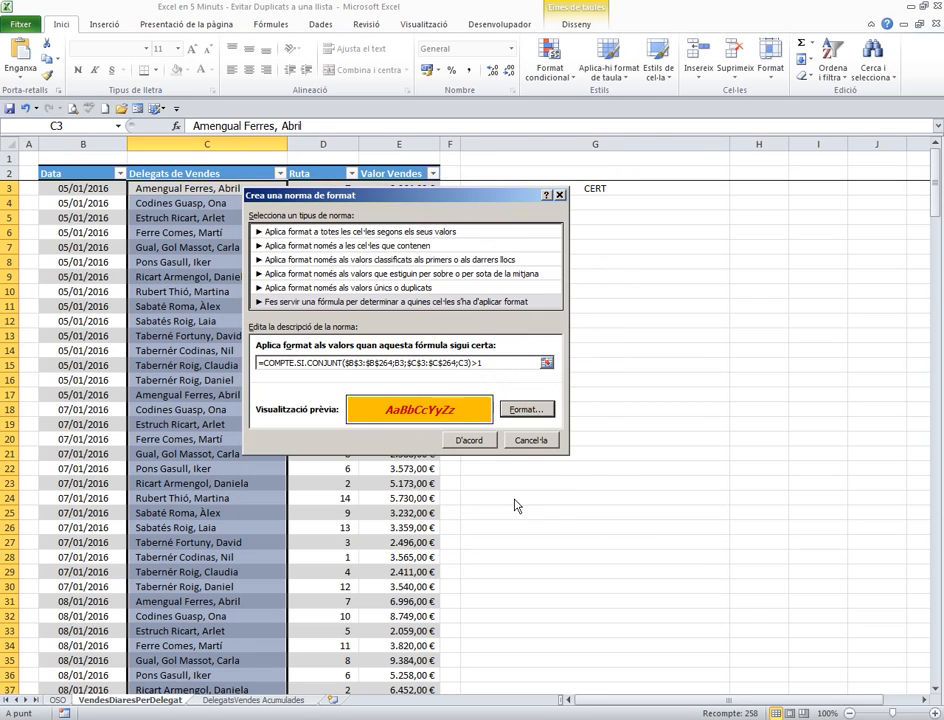
{"action": "left_click", "coordinate": [470, 441]}
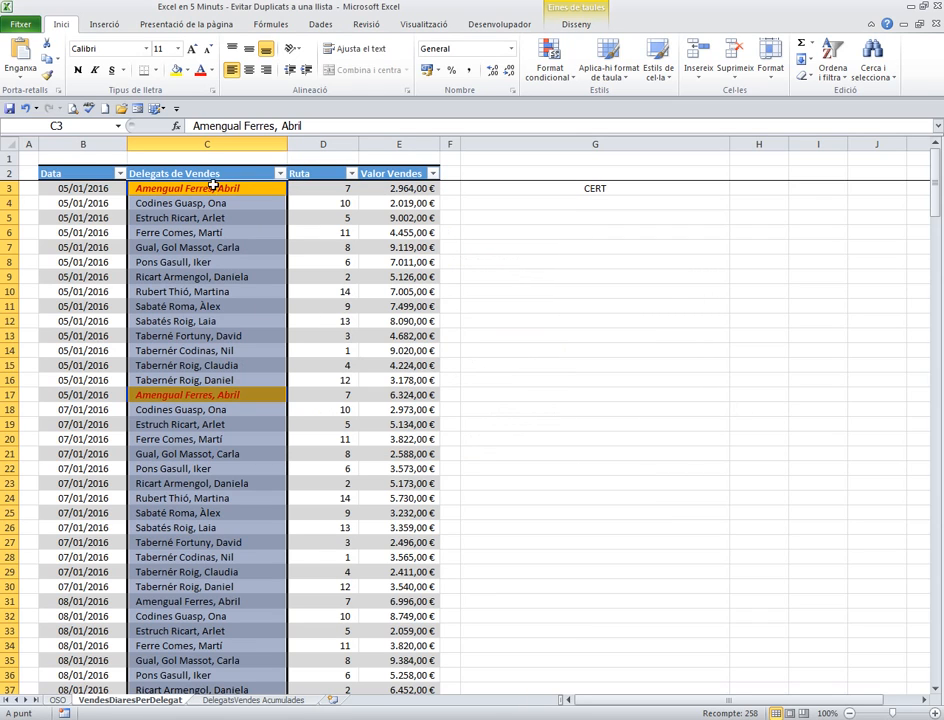
{"action": "left_click", "coordinate": [672, 436]}
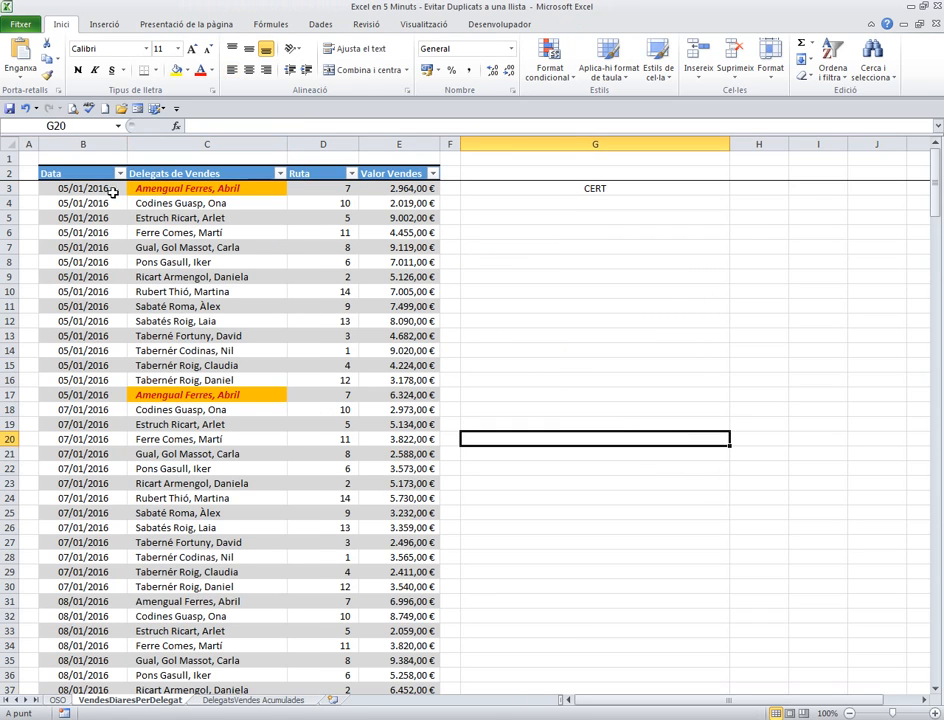
Change the date in B17 to 07/01/2016 so that row 17 no longer duplicates row 3
{"action": "left_click", "coordinate": [87, 398]}
{"action": "type", "text": "7-1"}
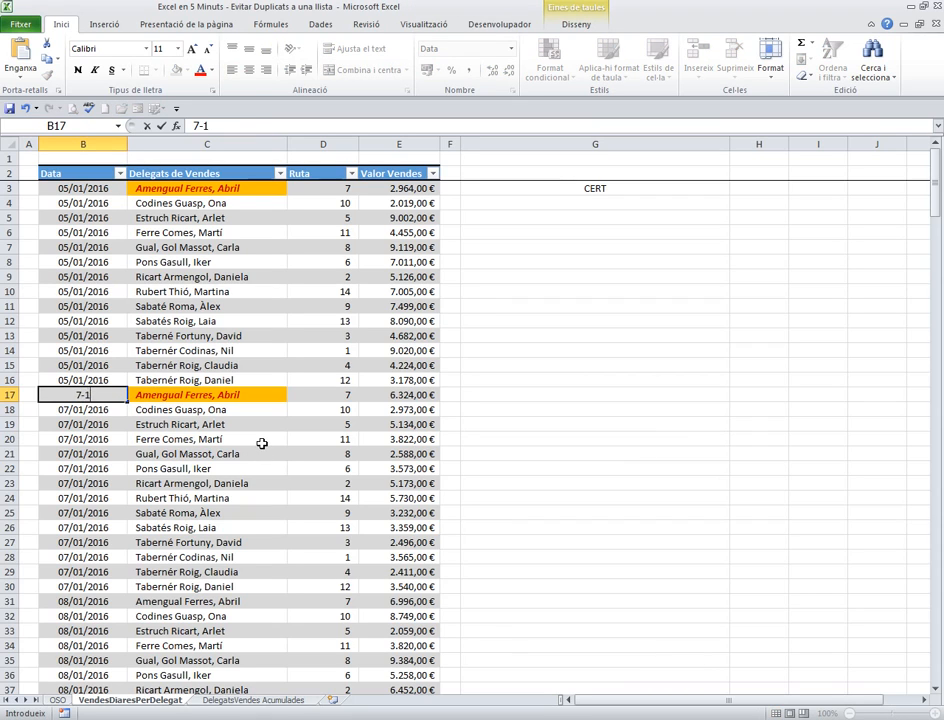
{"action": "key", "text": "Return"}
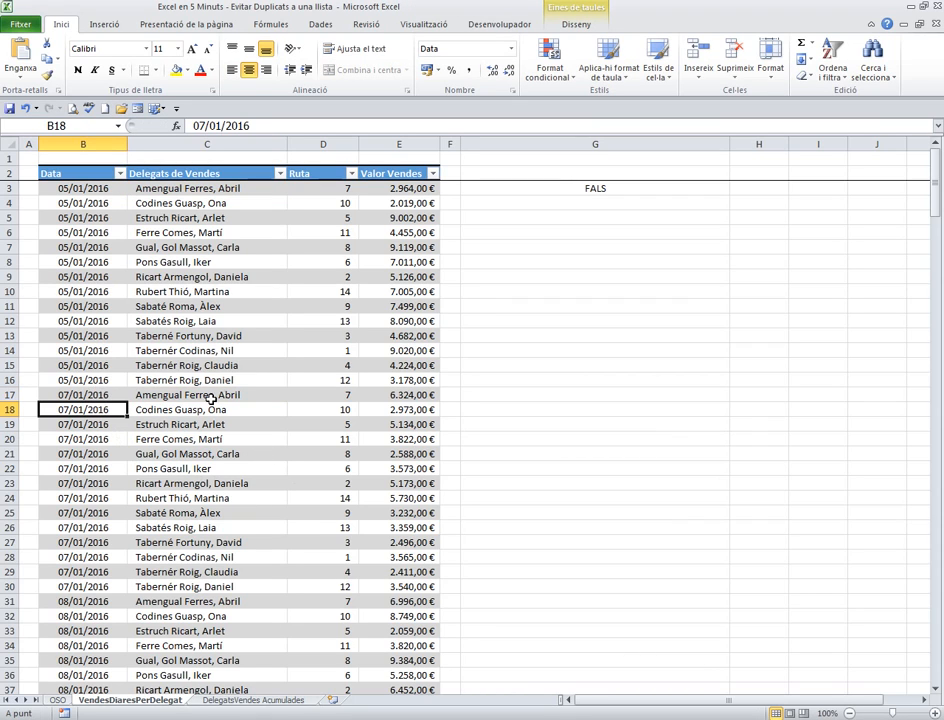
{"action": "left_click", "coordinate": [103, 399]}
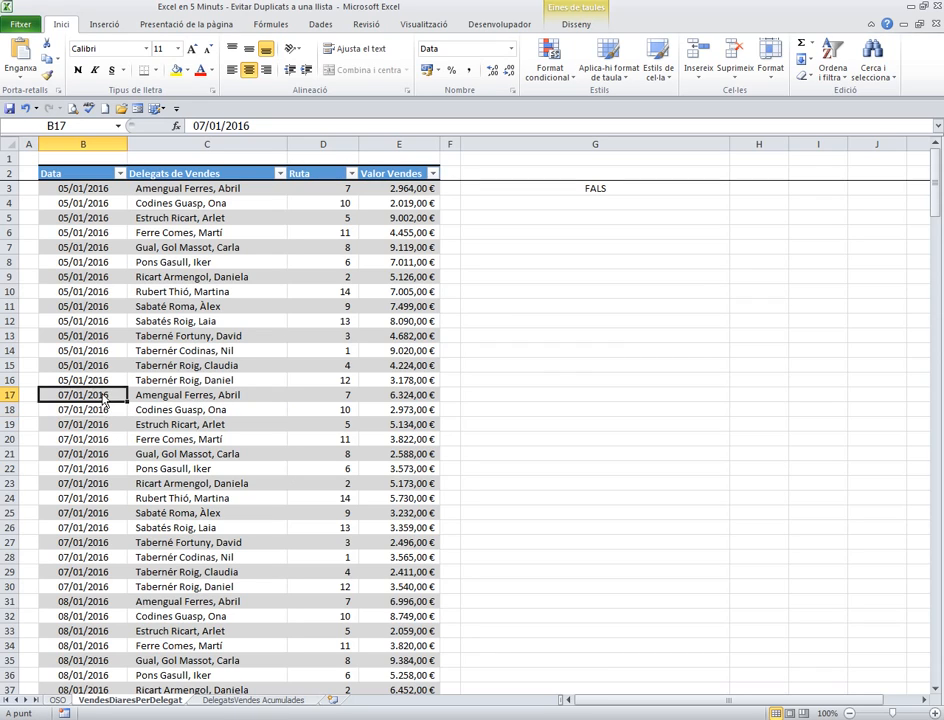
Test the highlighting by entering 05/01/2016 as the date in B31, duplicating the delegate entry in row 3
{"action": "left_click", "coordinate": [82, 600]}
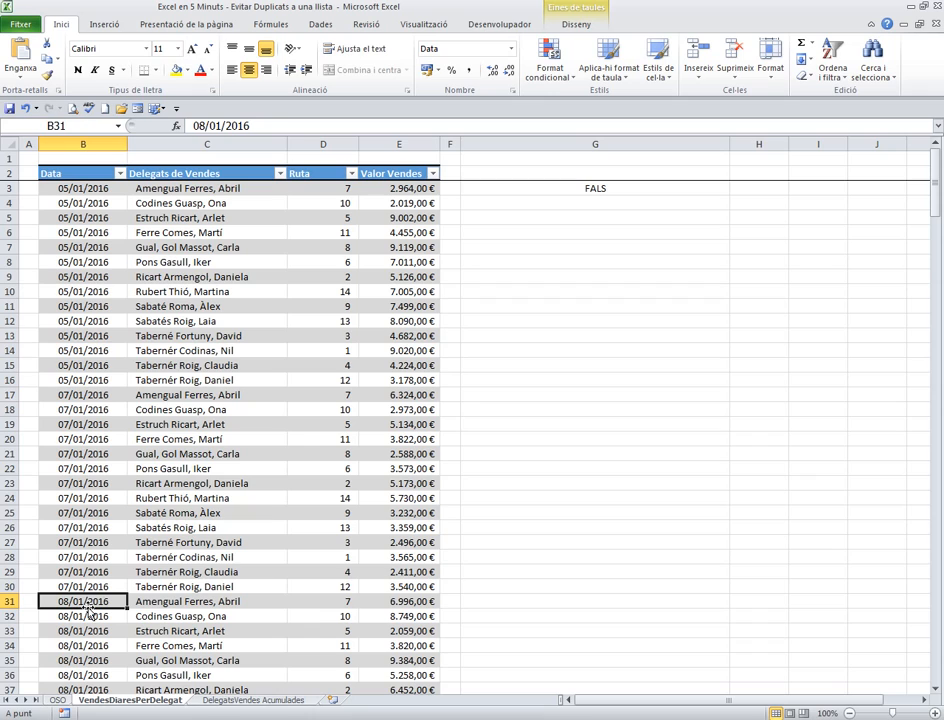
{"action": "type", "text": "5-1"}
{"action": "key", "text": "Return"}
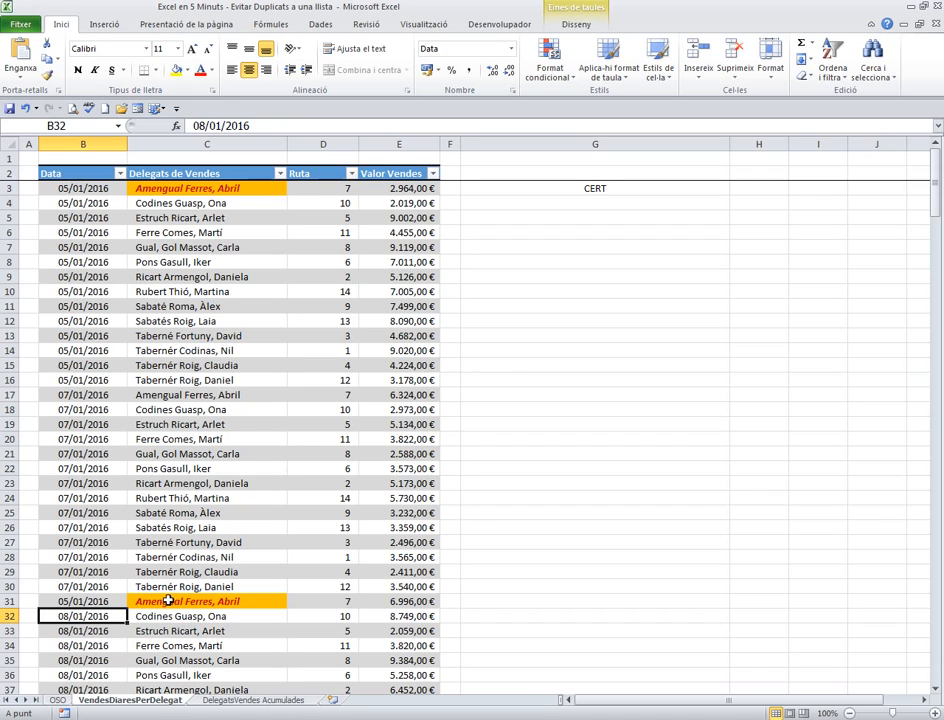
{"action": "left_click", "coordinate": [85, 601]}
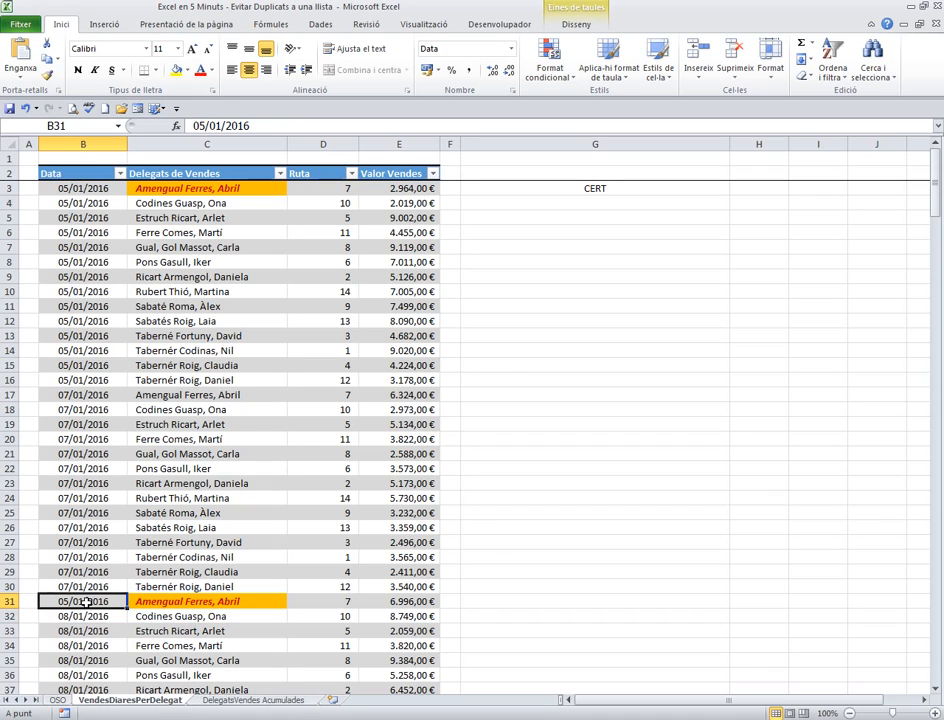
Enter 05/01/2016 as the date in B25 so that row 25 duplicates the delegate entry in row 11
{"action": "left_click", "coordinate": [88, 513]}
{"action": "type", "text": "5-1"}
{"action": "key", "text": "Return"}
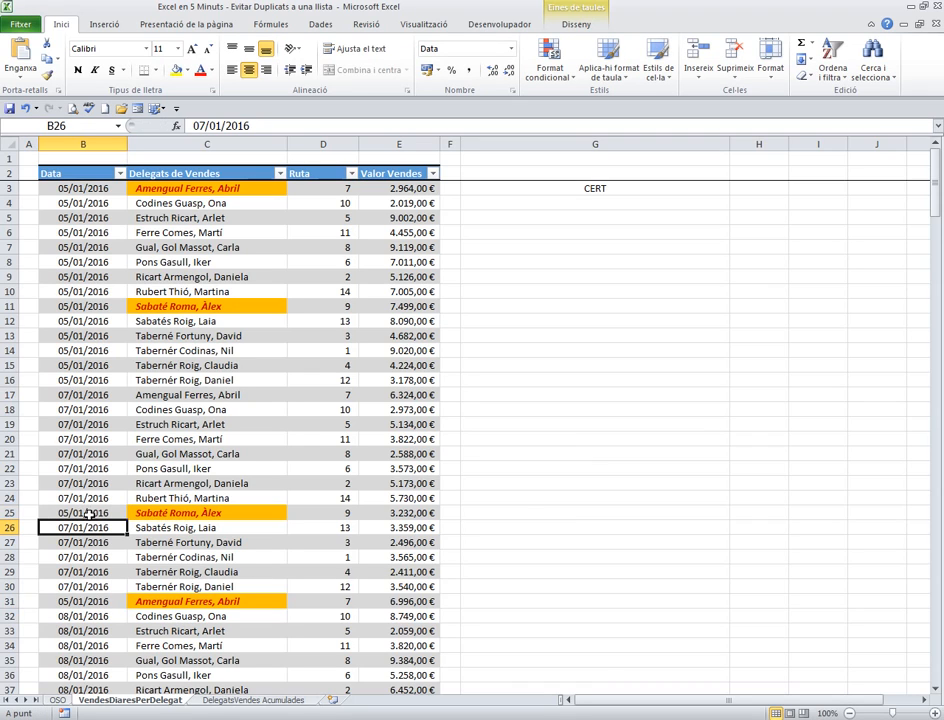